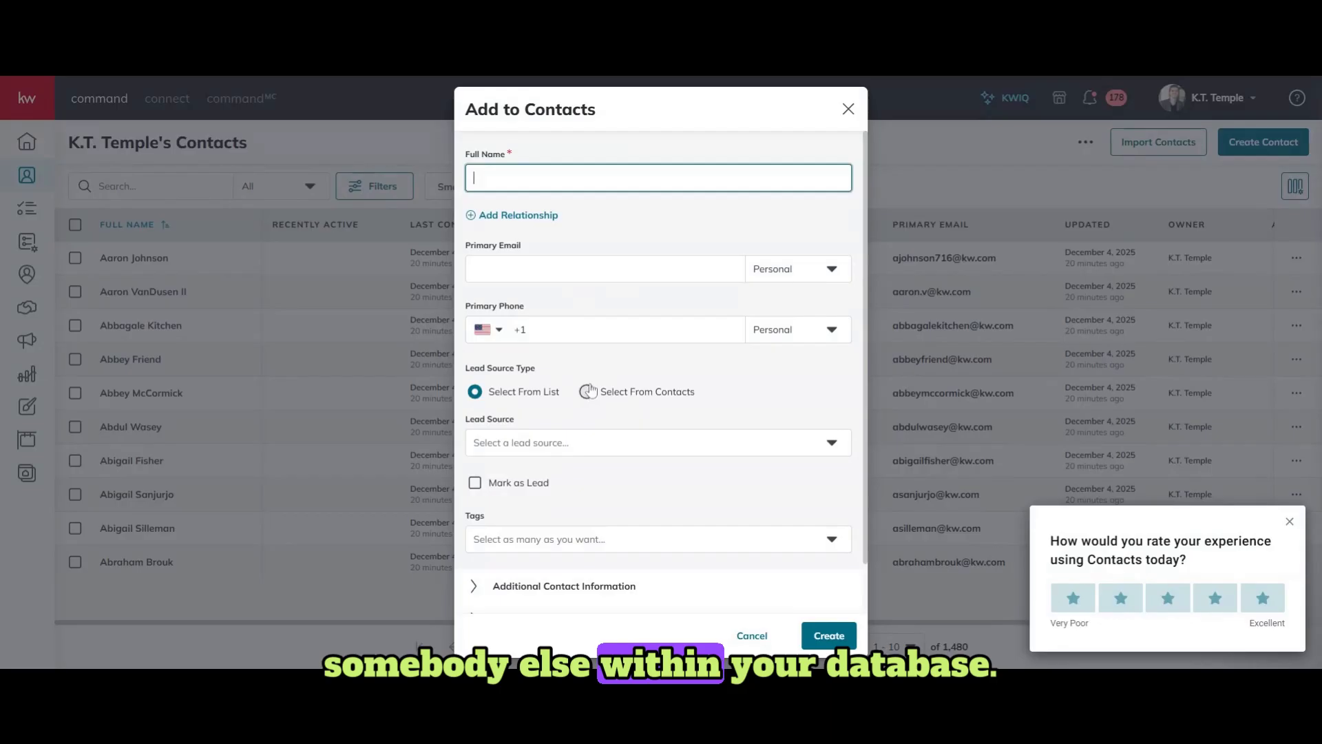
click(544, 444)
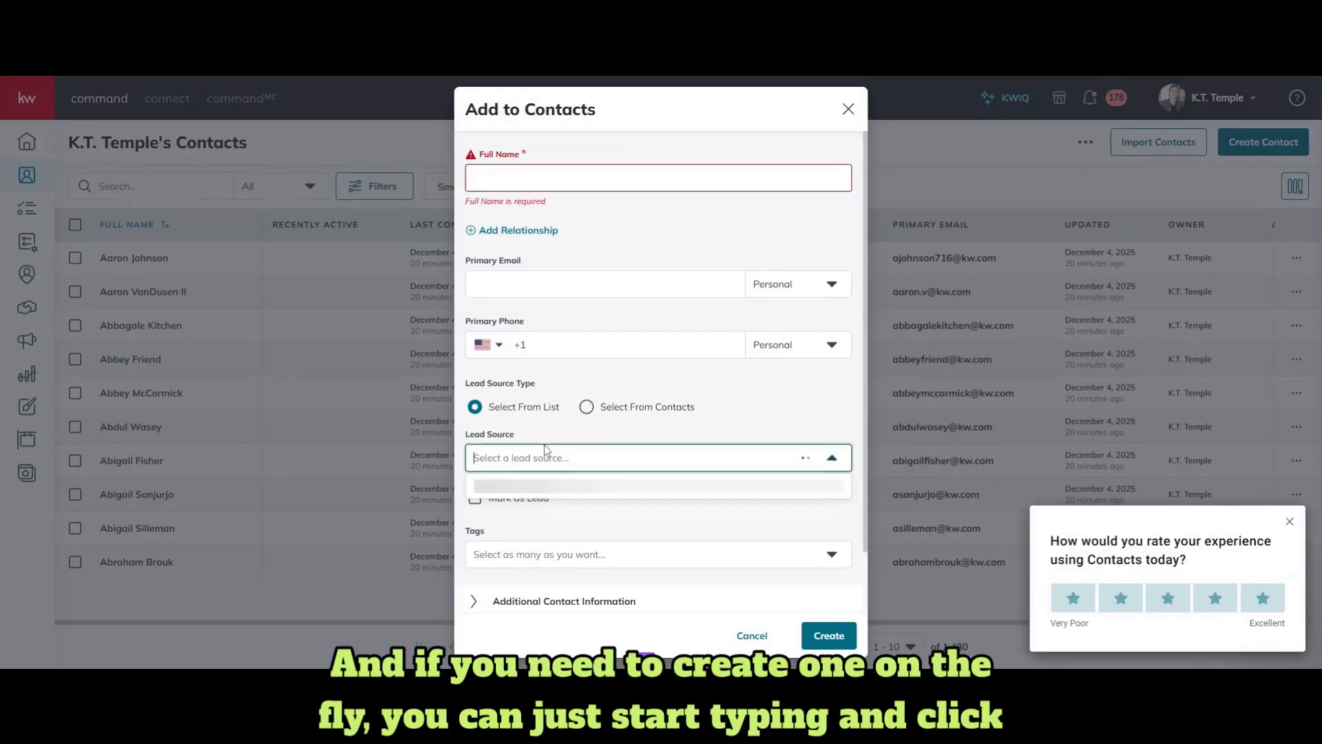
text(zsdvaeg)
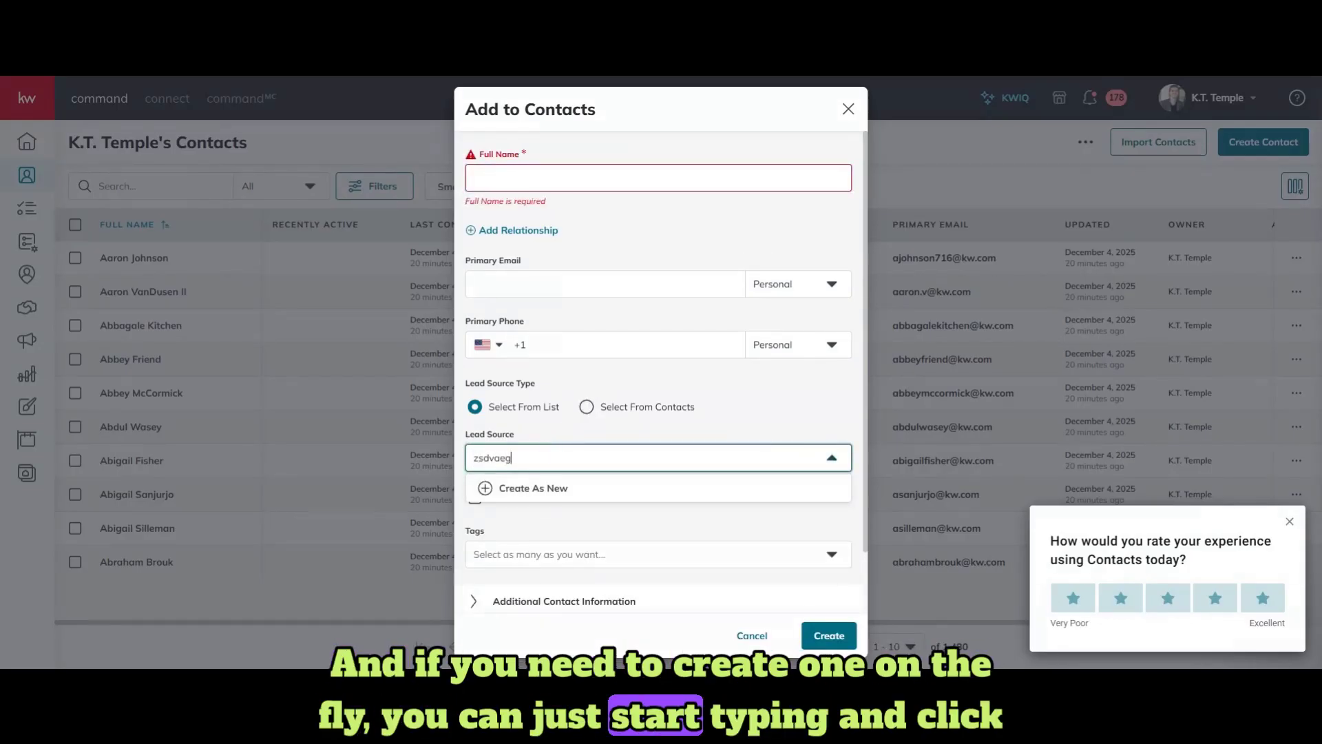
click(753, 416)
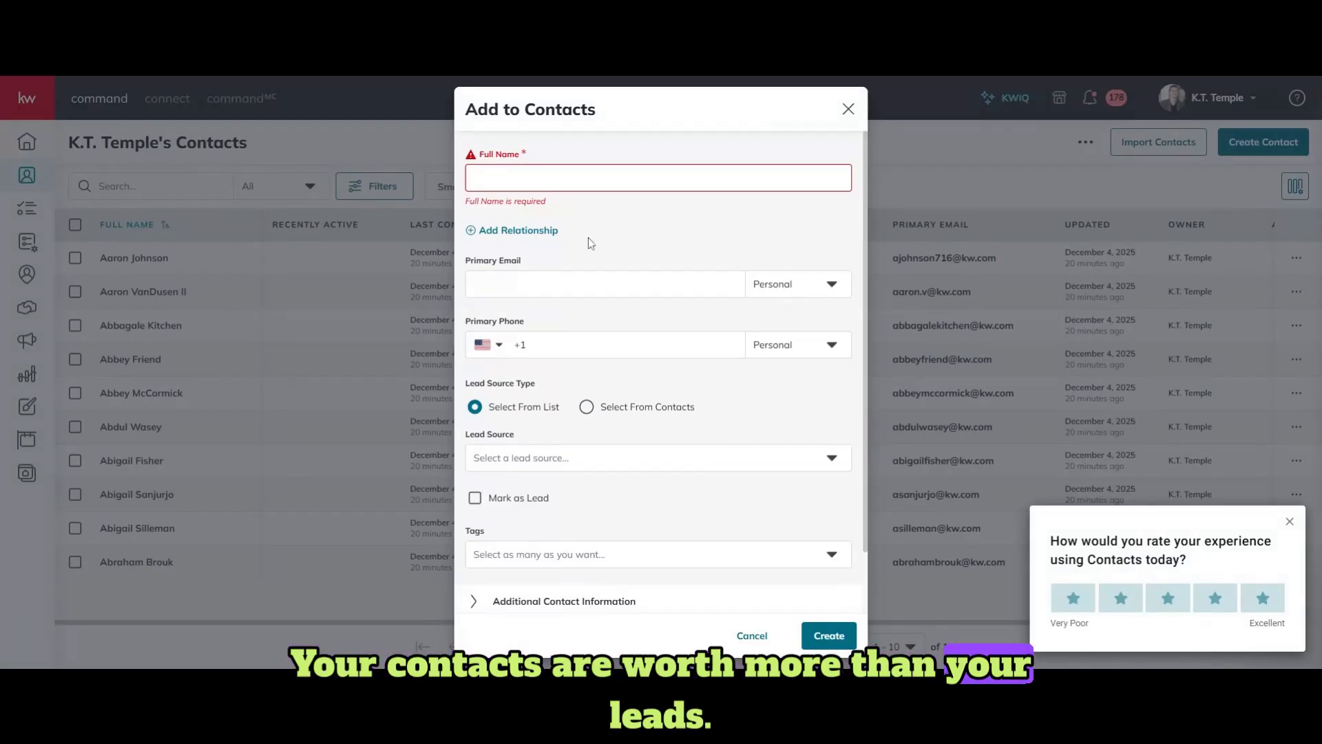
click(849, 110)
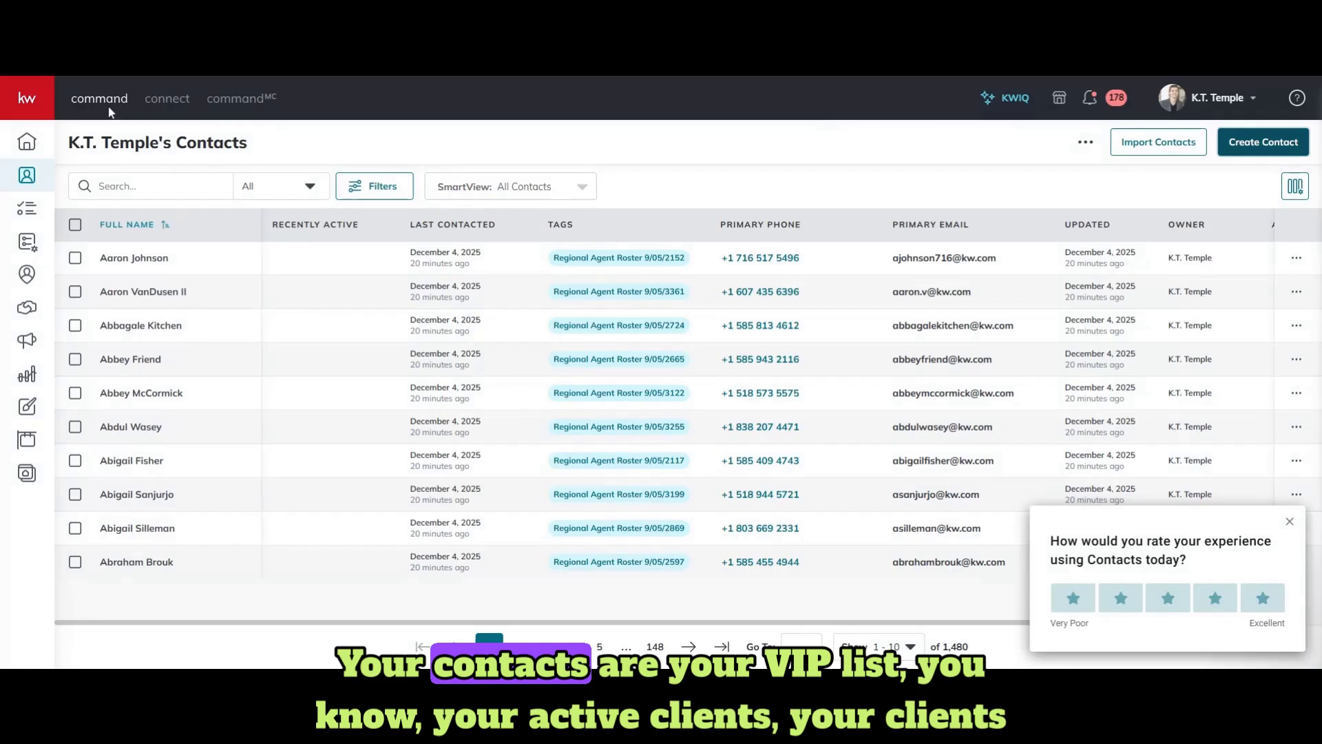
Find the Goals report among all reports and open it to view the annual contact goal
click(31, 110)
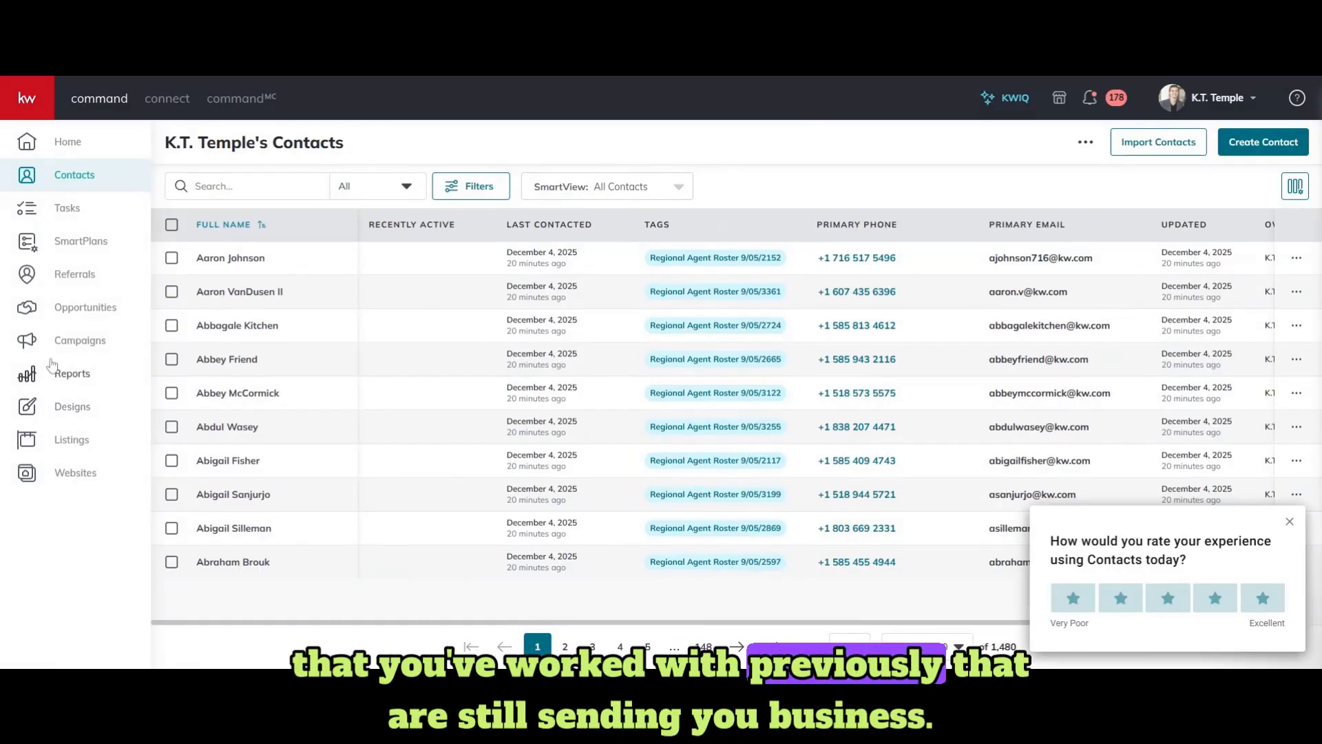
click(97, 373)
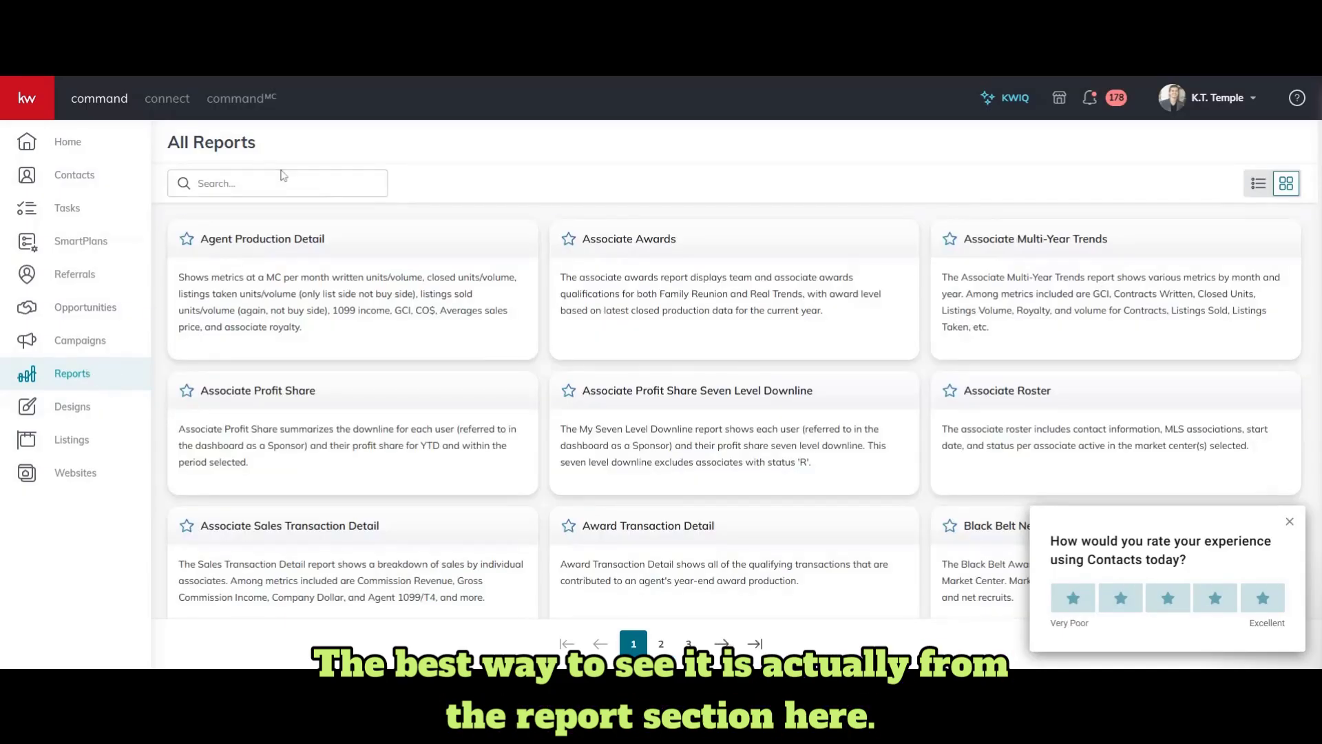
click(269, 184)
text(goa)
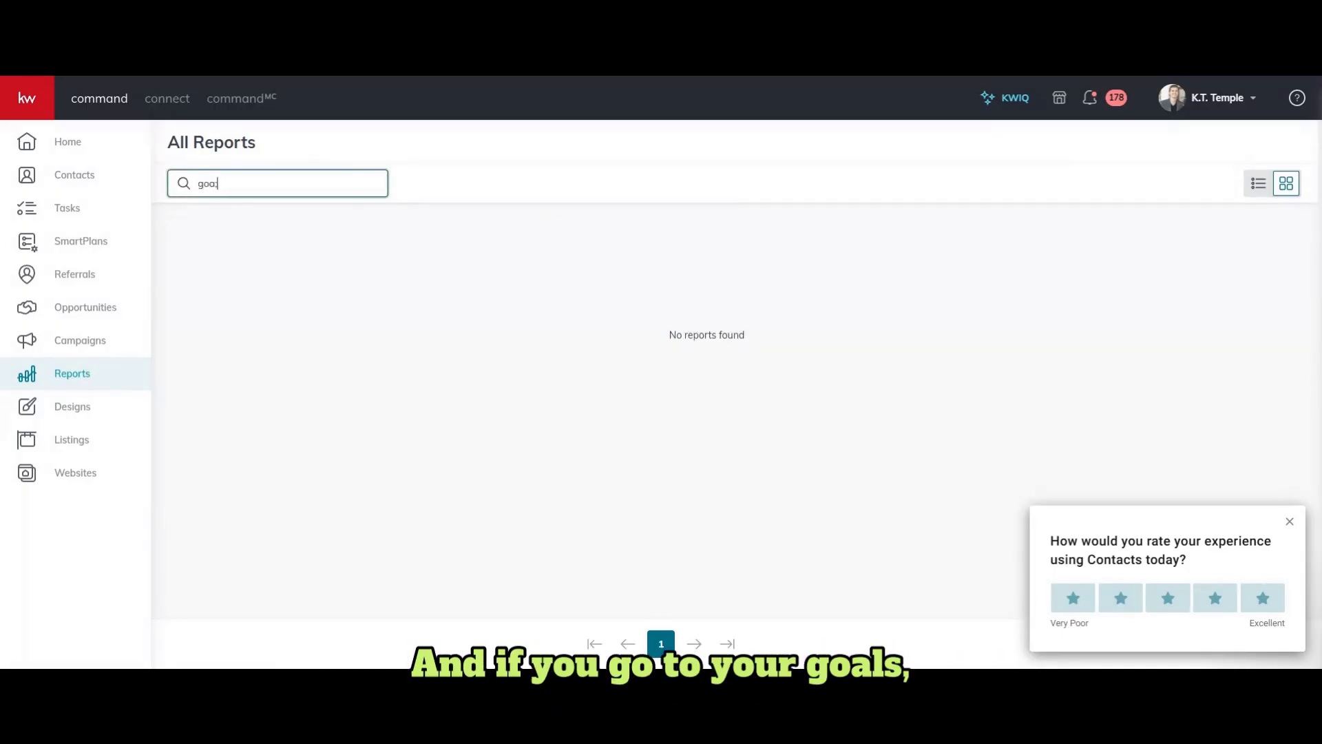
click(247, 288)
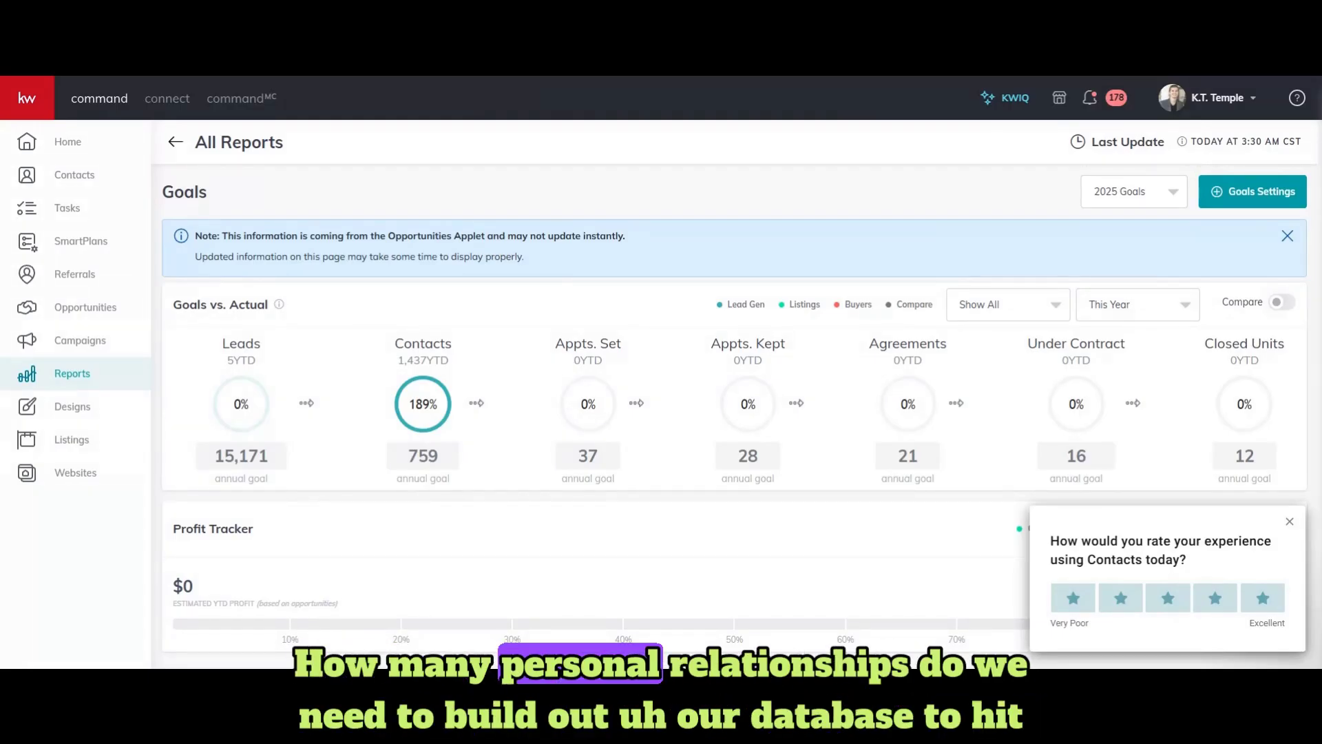
Start a new contact and assign it the tags Dog Owner, charlotte and North Carolina
click(75, 177)
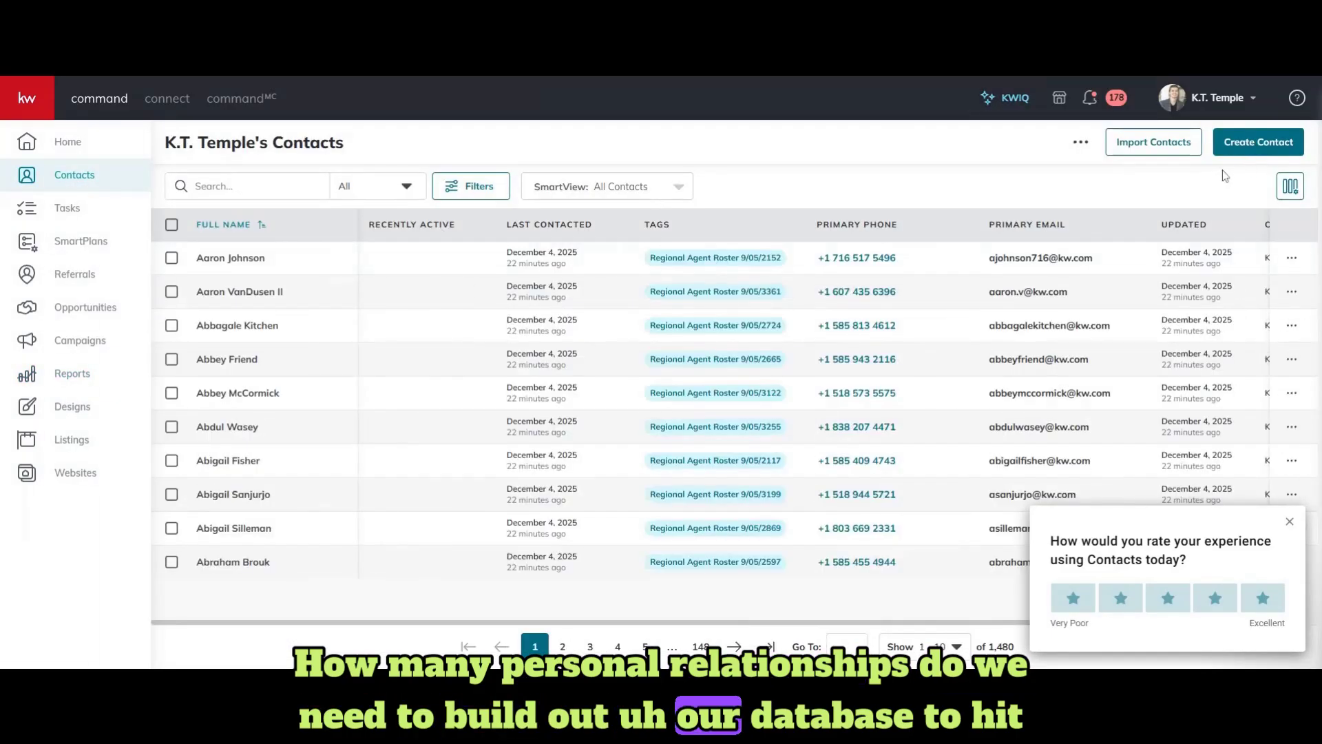
click(1257, 142)
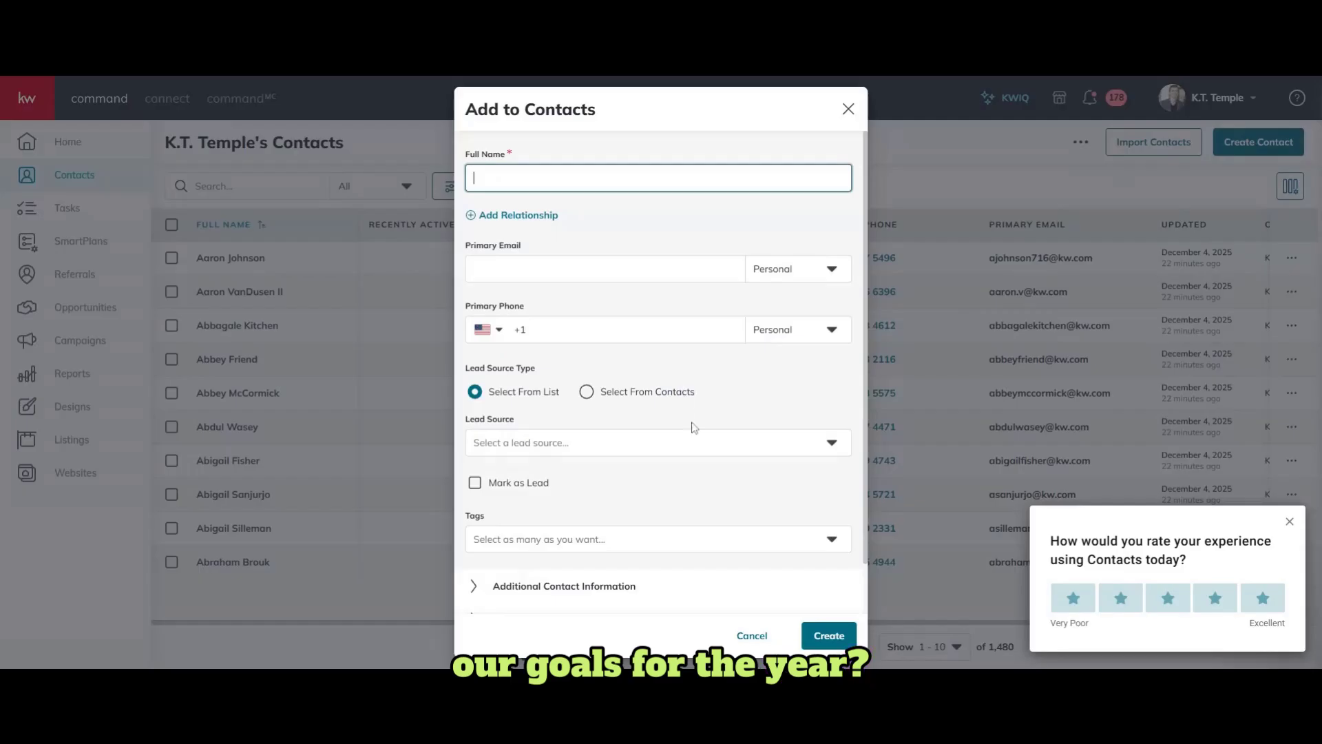
scroll(571, 539, down, 1)
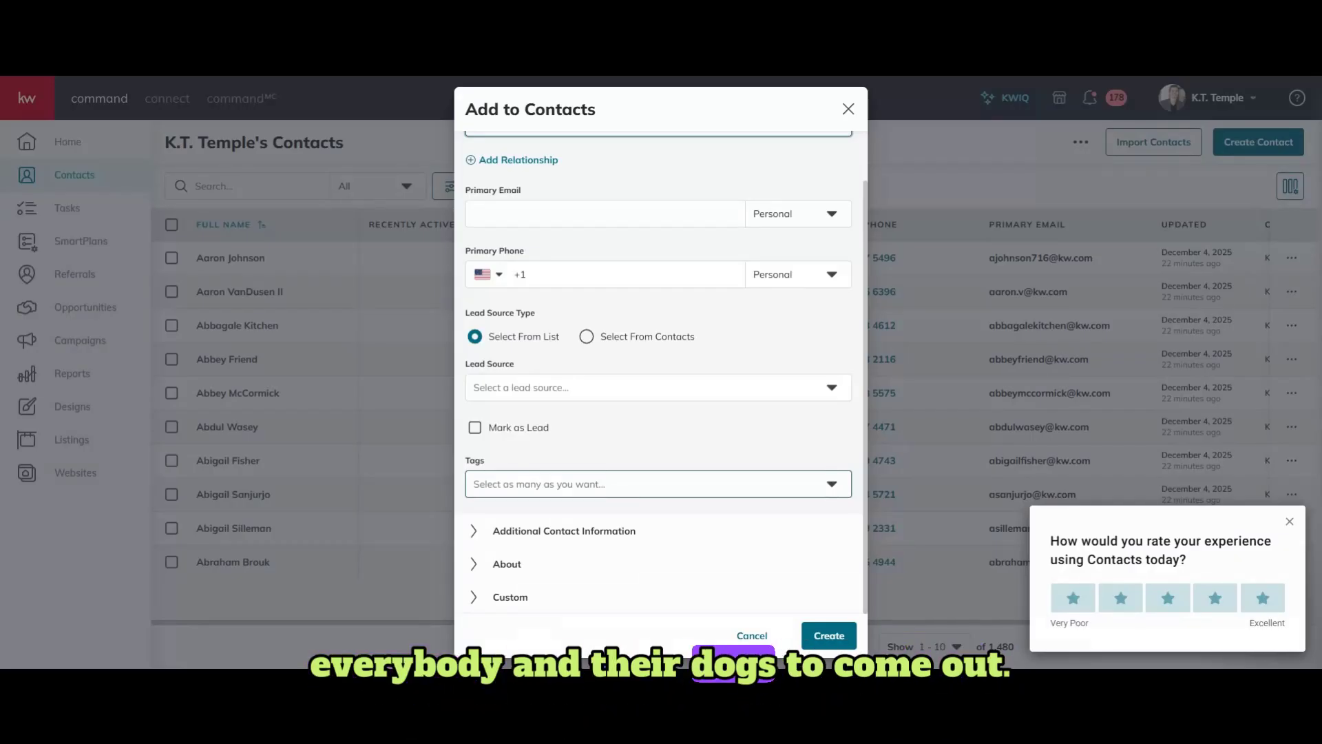
click(541, 487)
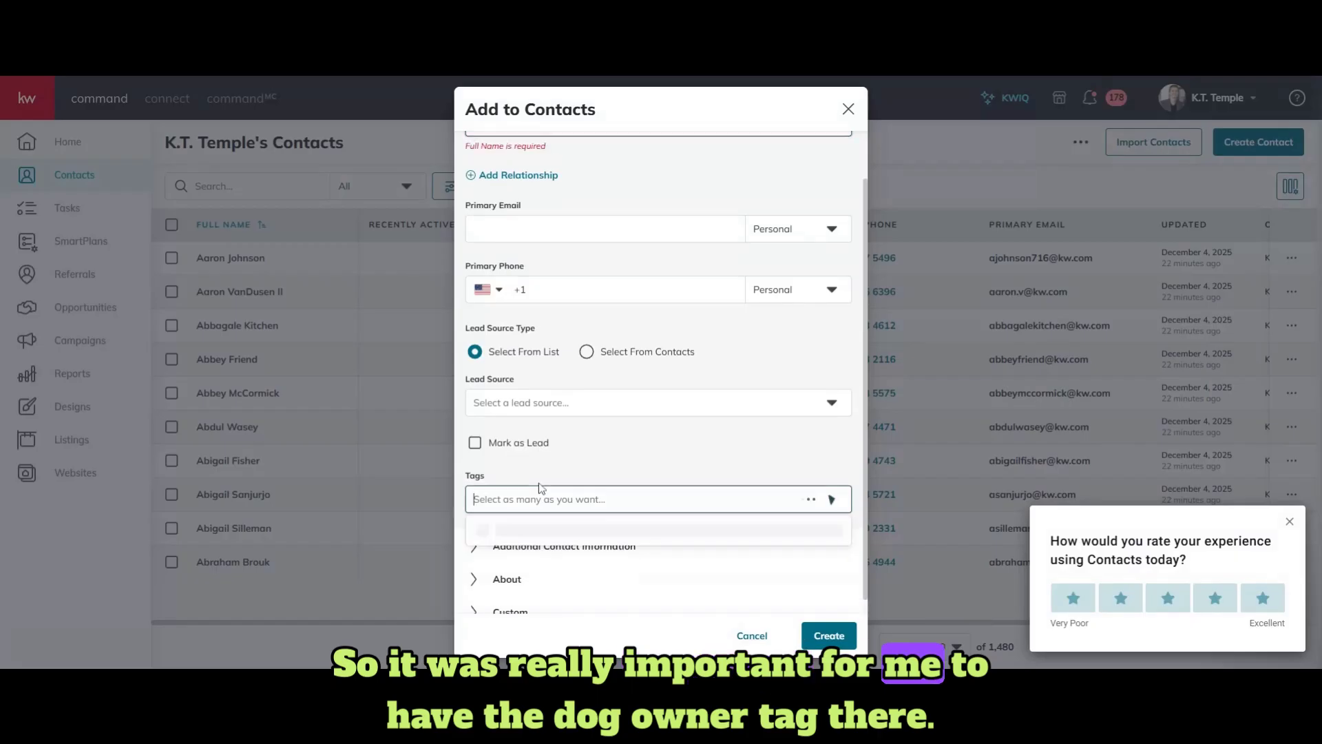
text(do)
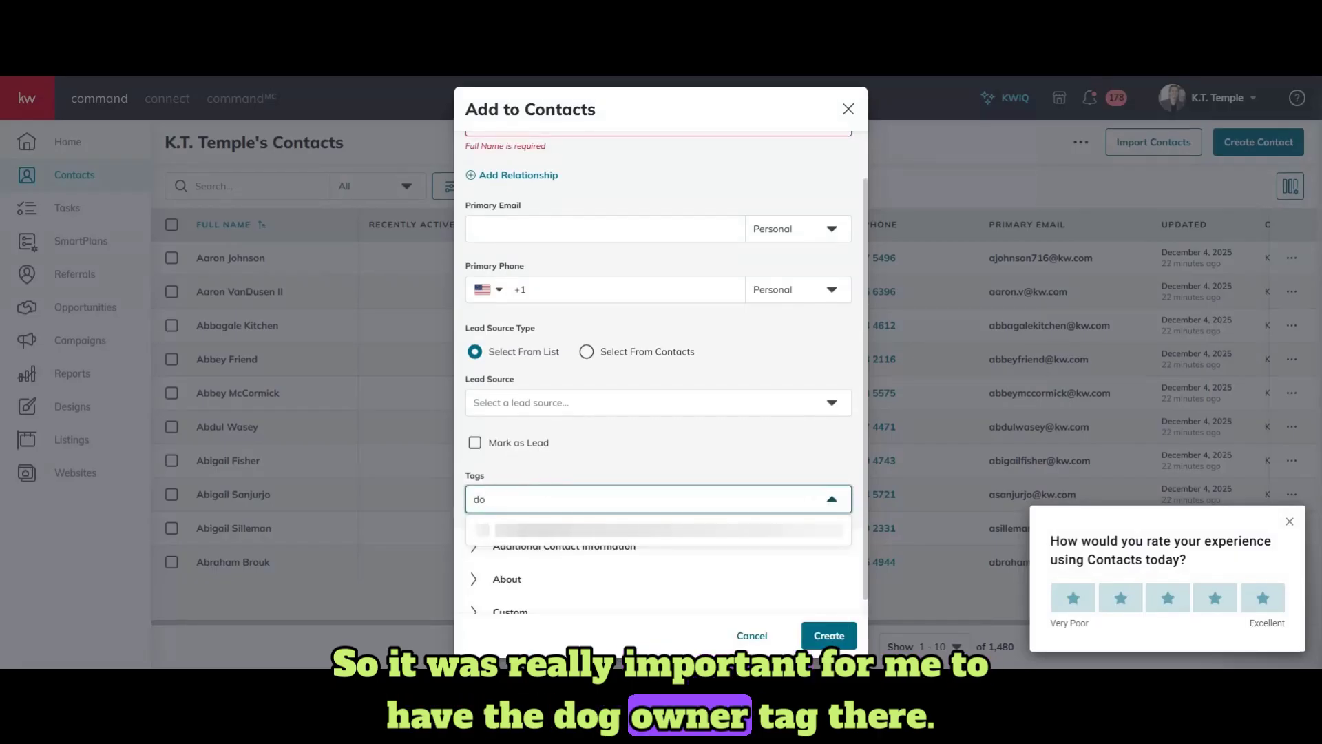
key(Return)
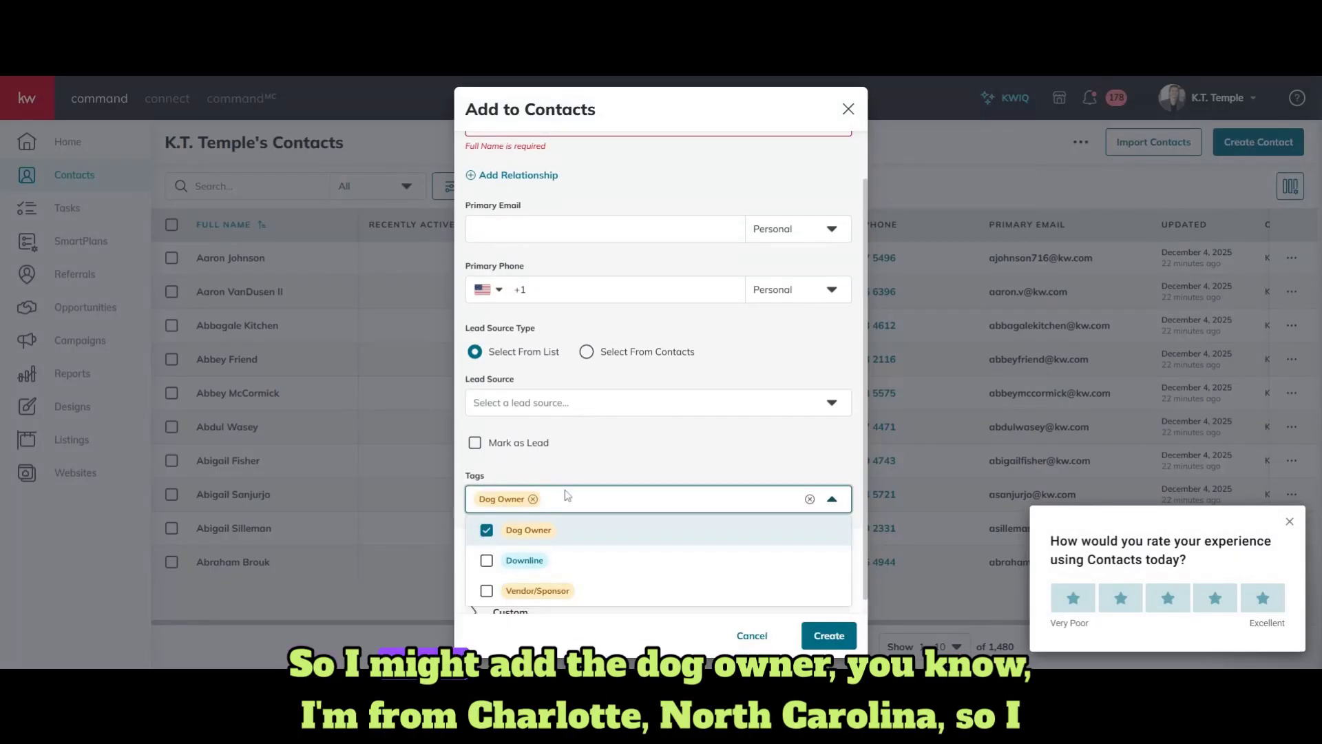
text(charlo)
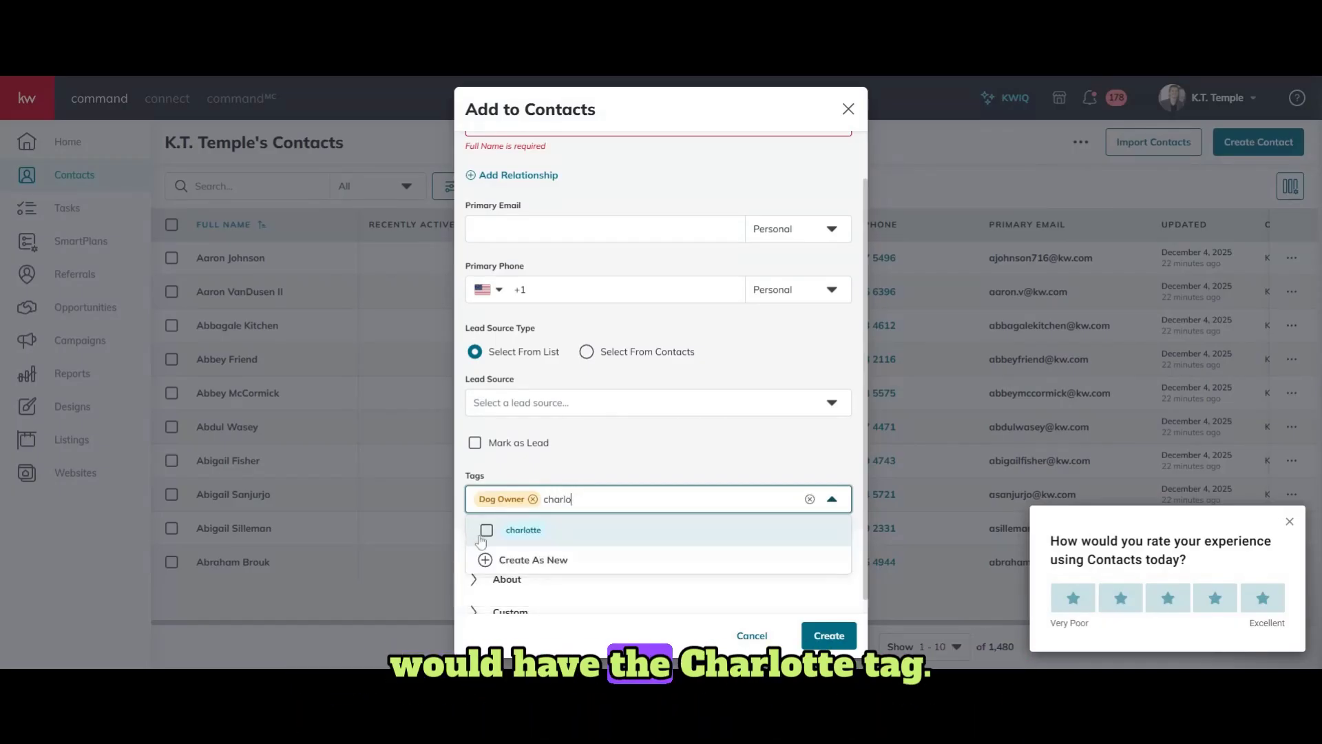
key(Return)
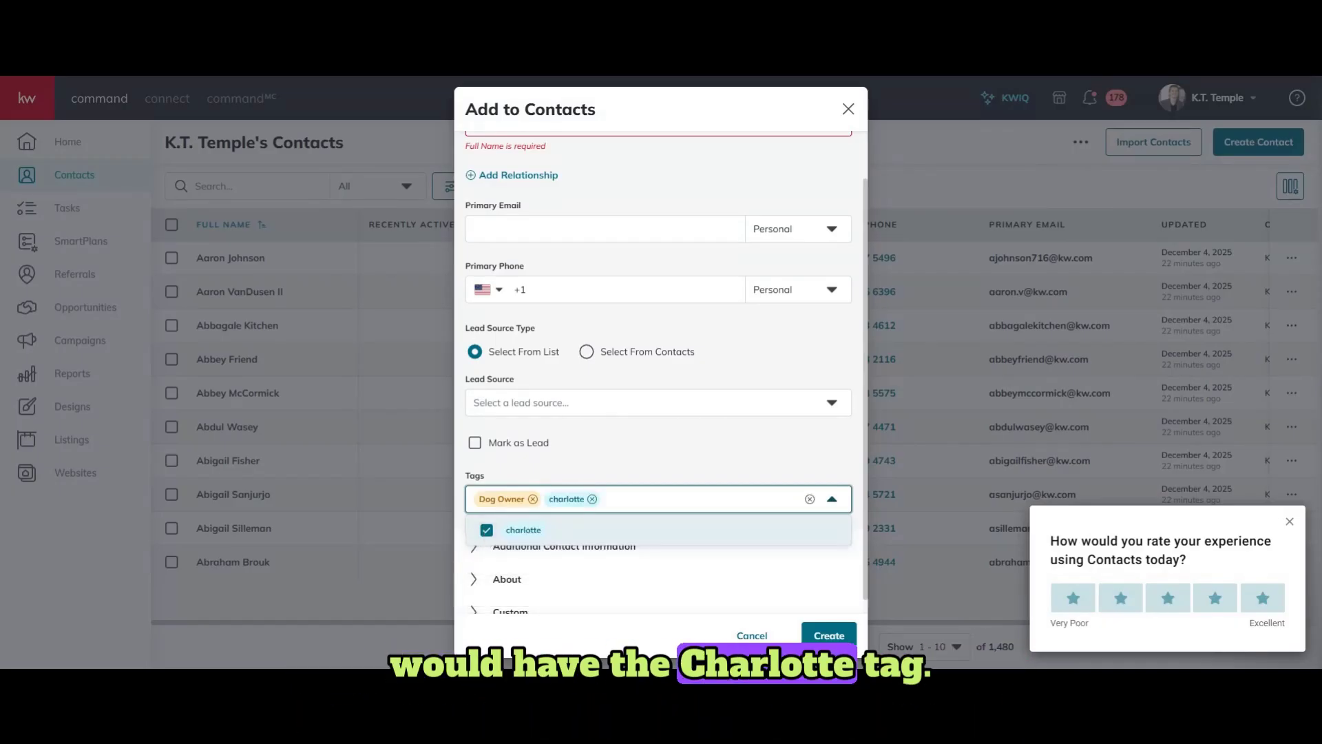
text(nor)
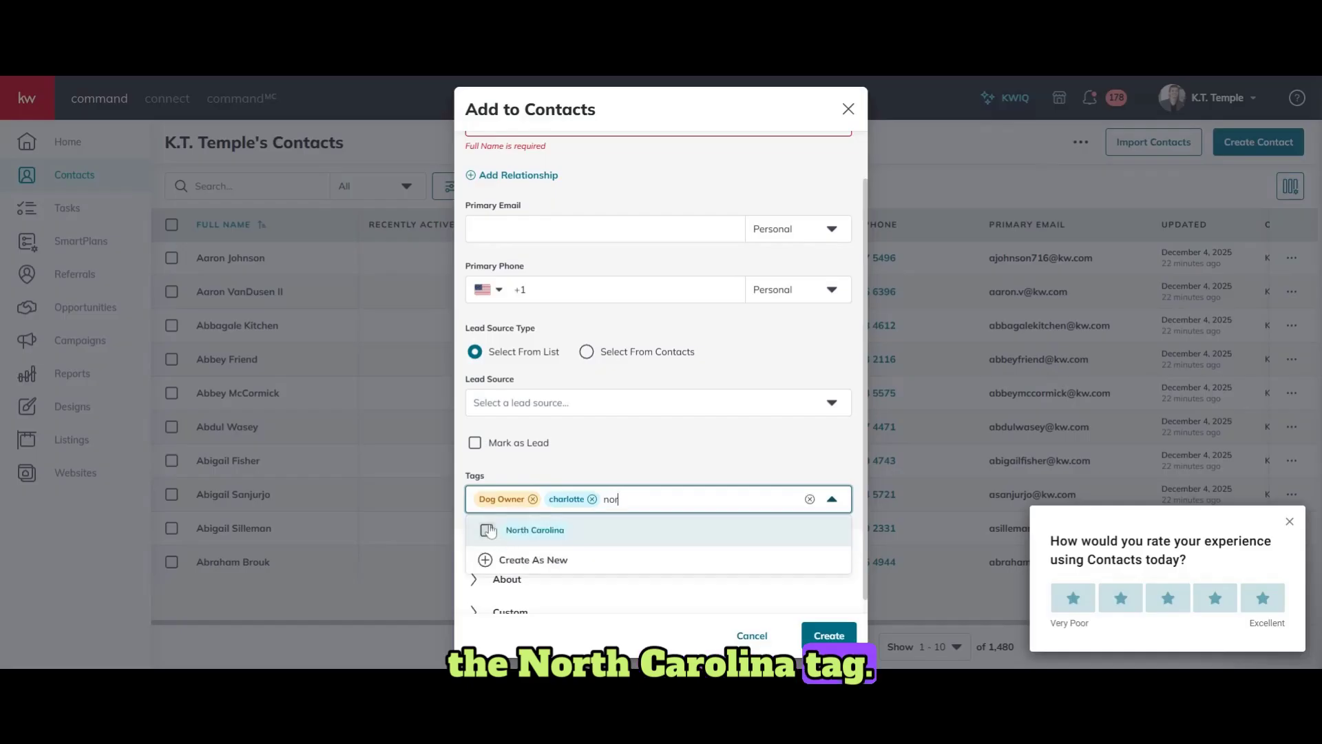
click(489, 530)
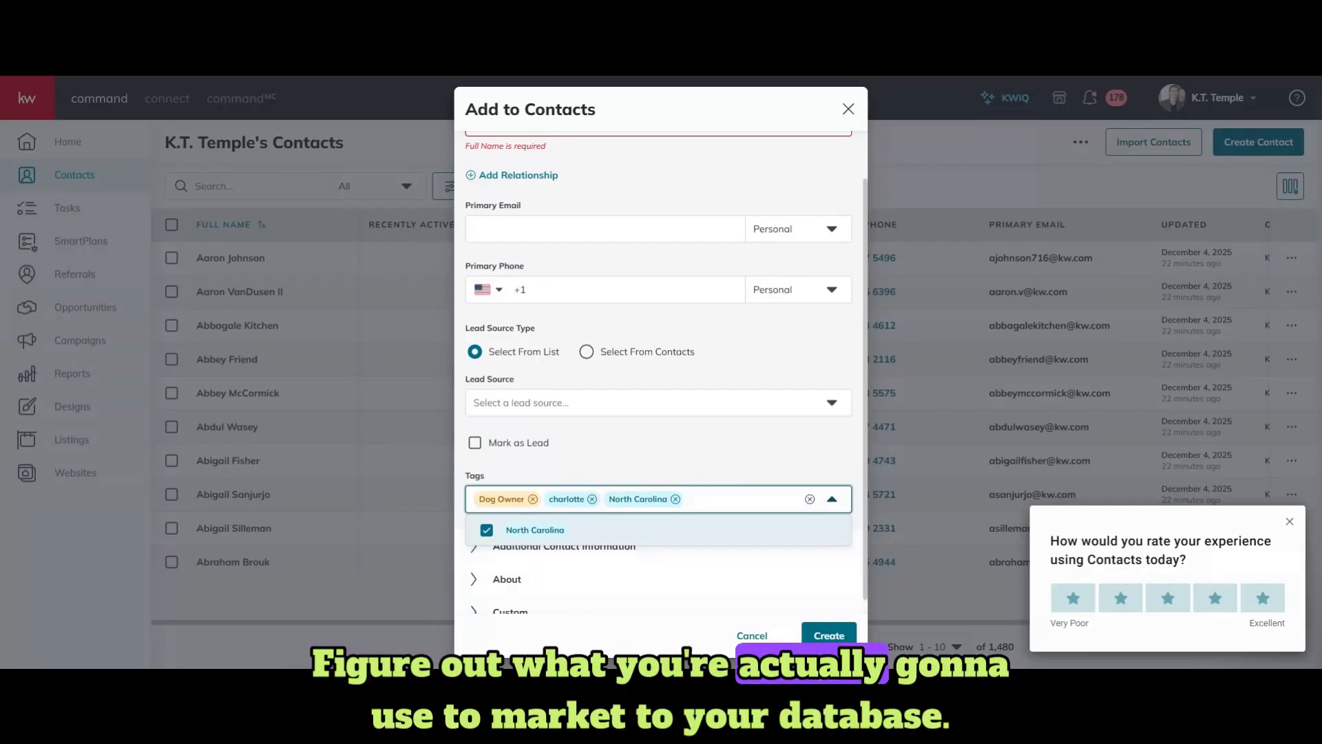
click(620, 457)
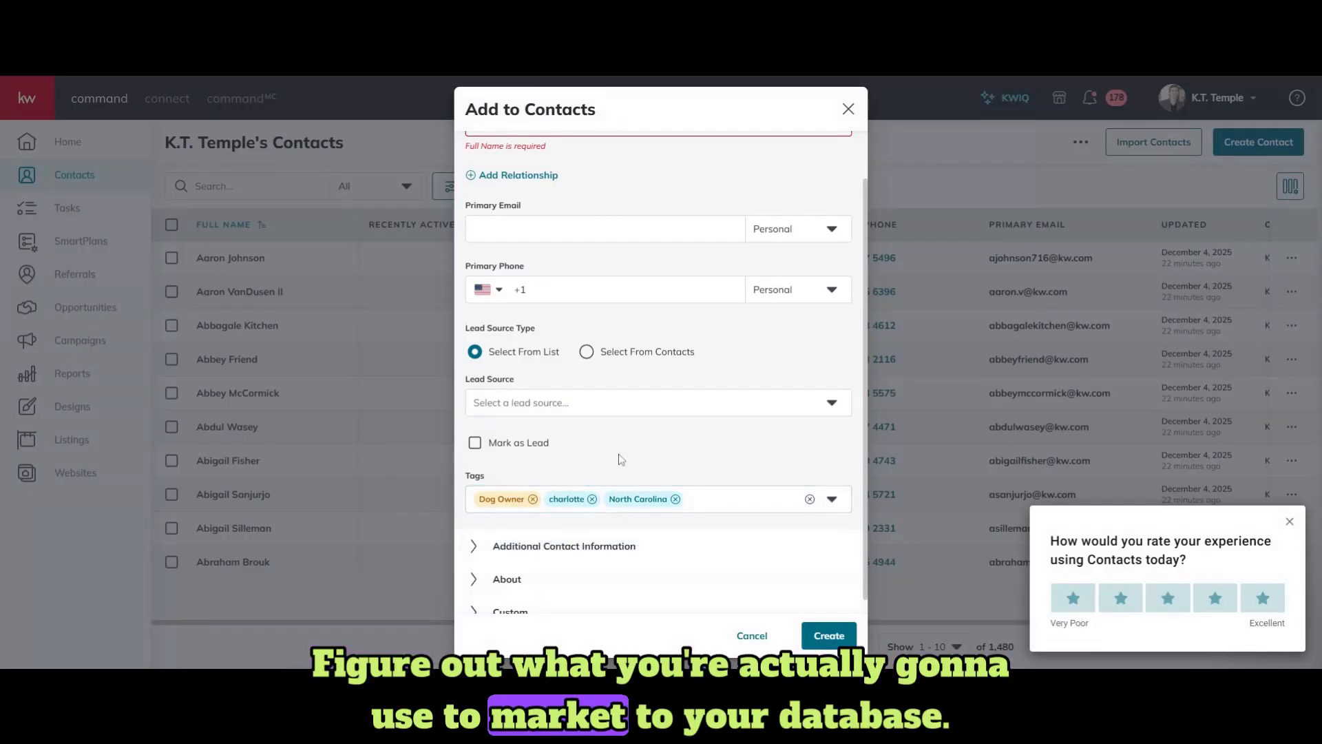
Examine the additional contact information fields of the new contact, including the available social profile types
click(541, 546)
scroll(606, 413, down, 3)
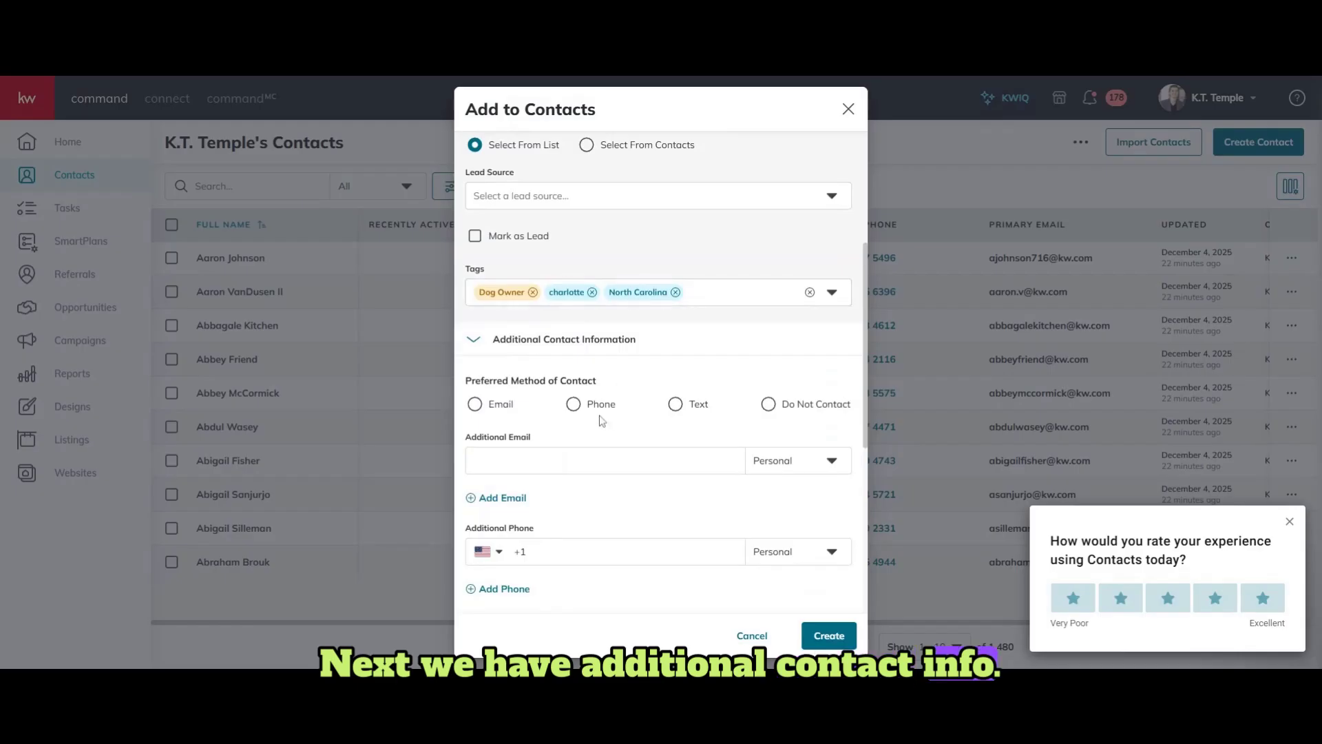
scroll(703, 369, down, 2)
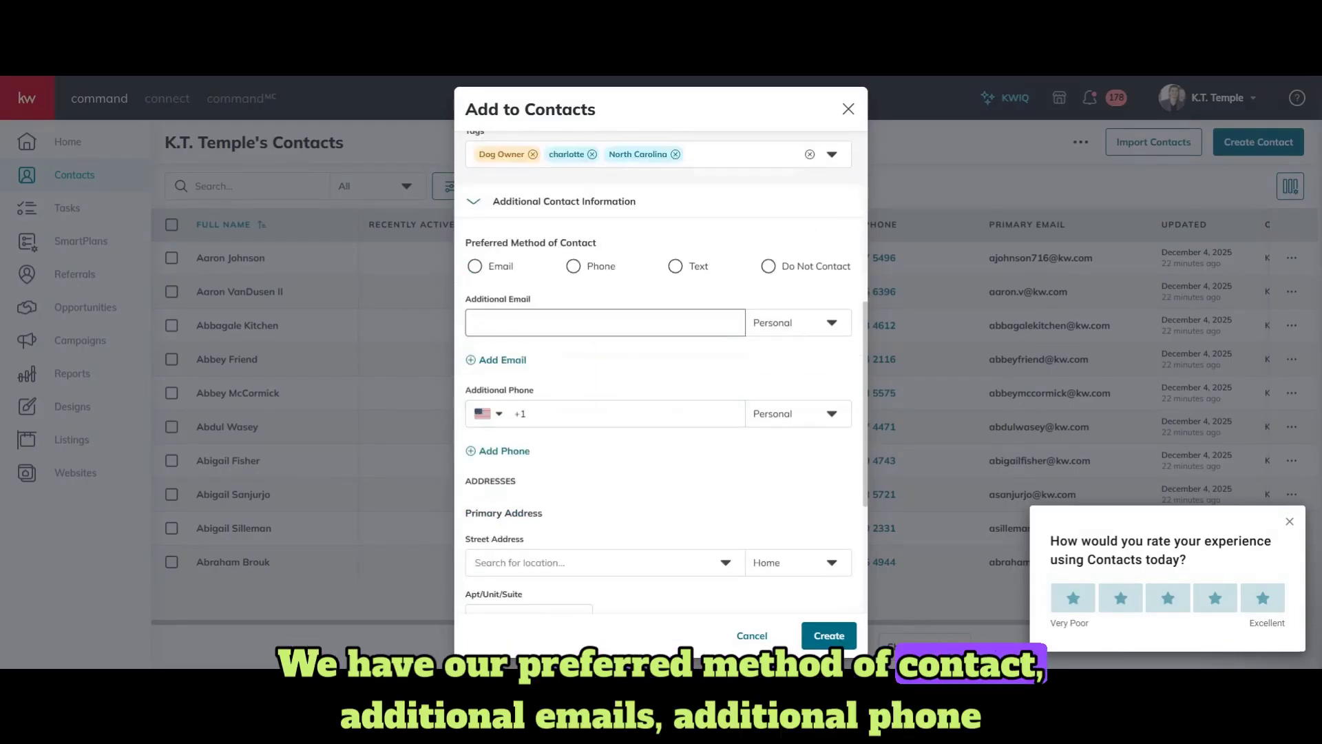
scroll(654, 447, down, 2)
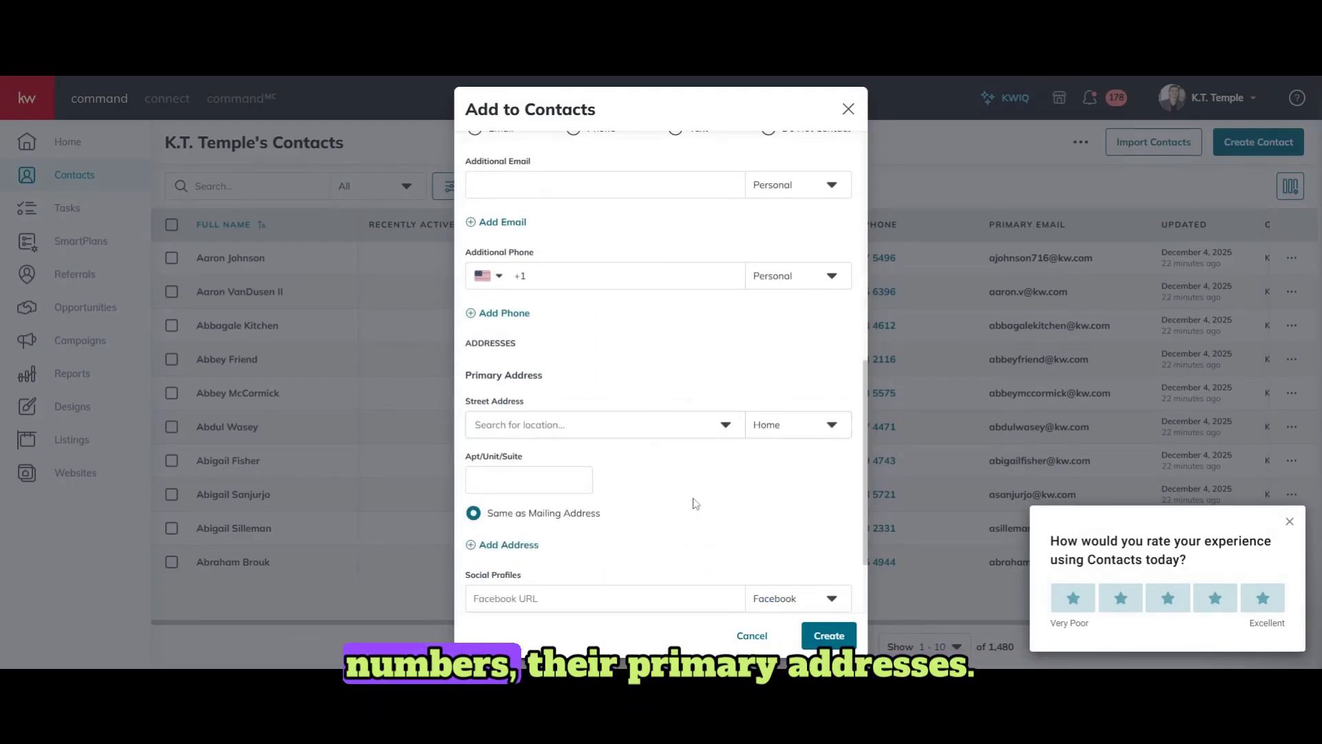
scroll(632, 460, down, 1)
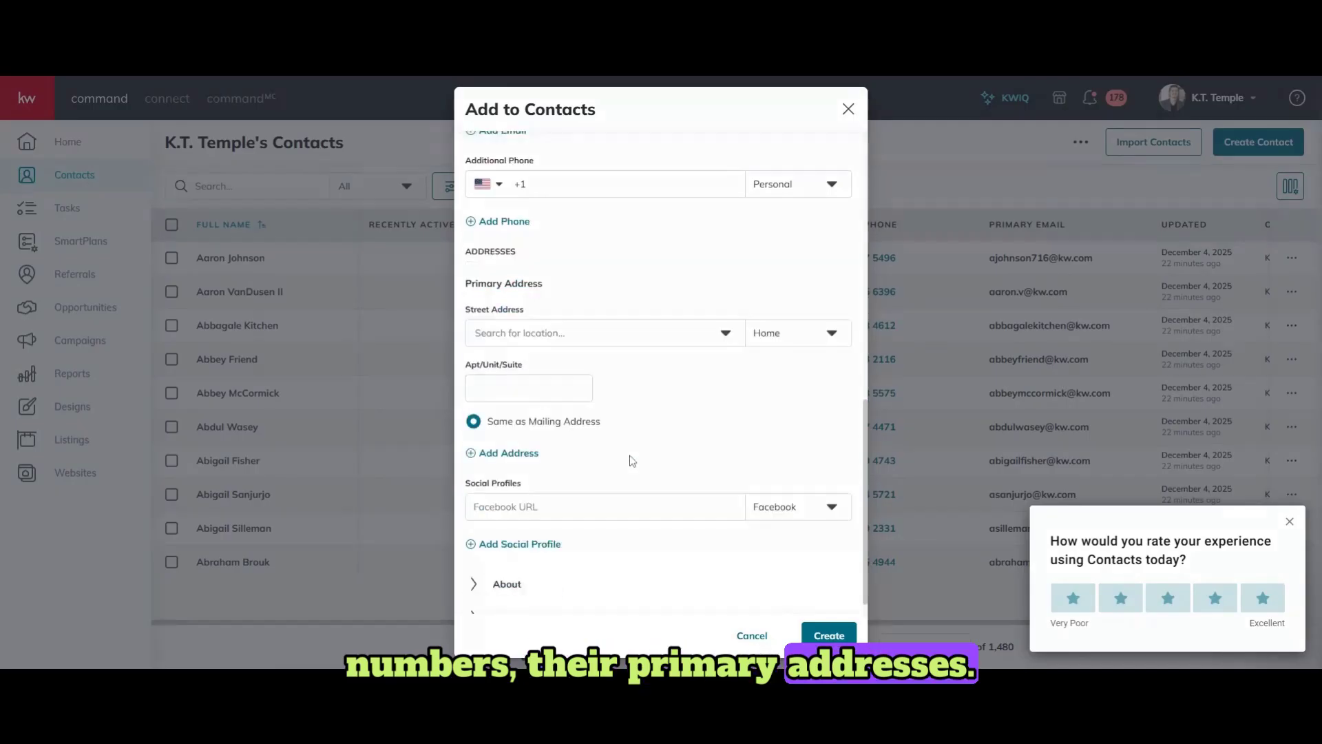
scroll(632, 460, down, 1)
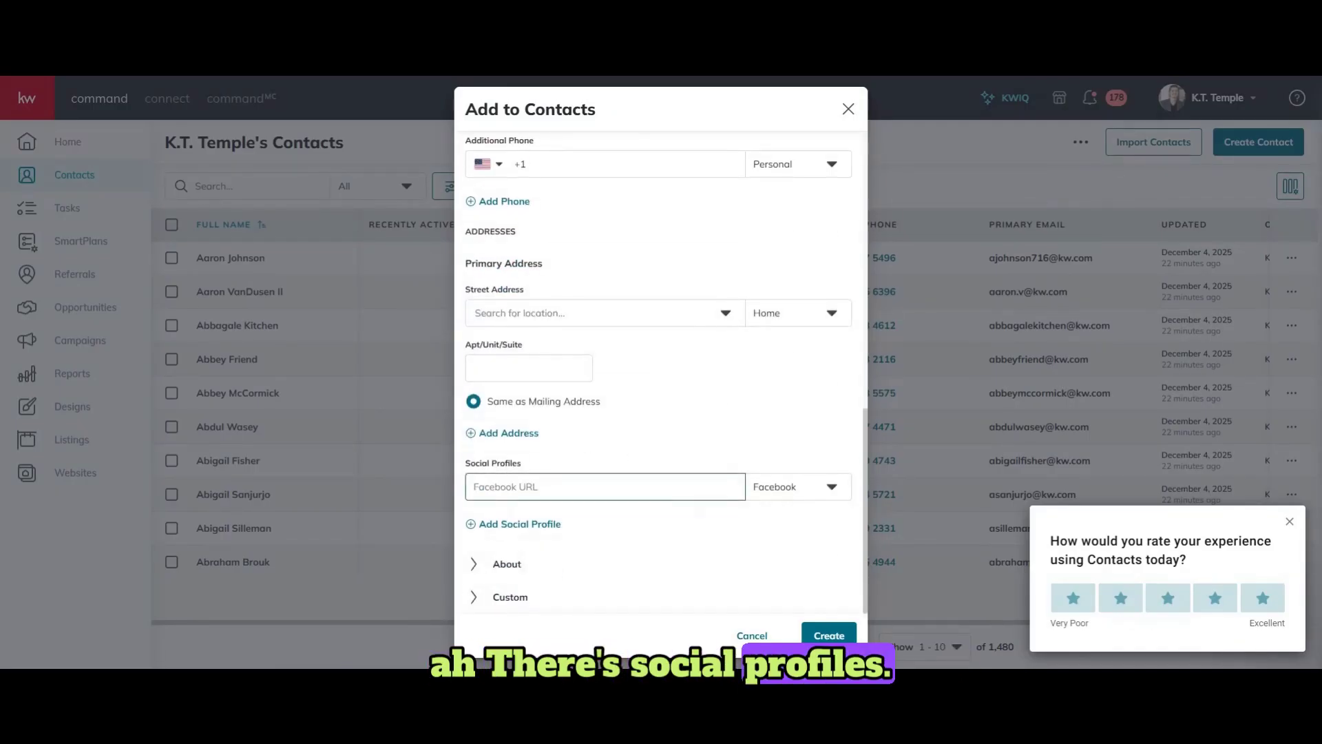
click(799, 486)
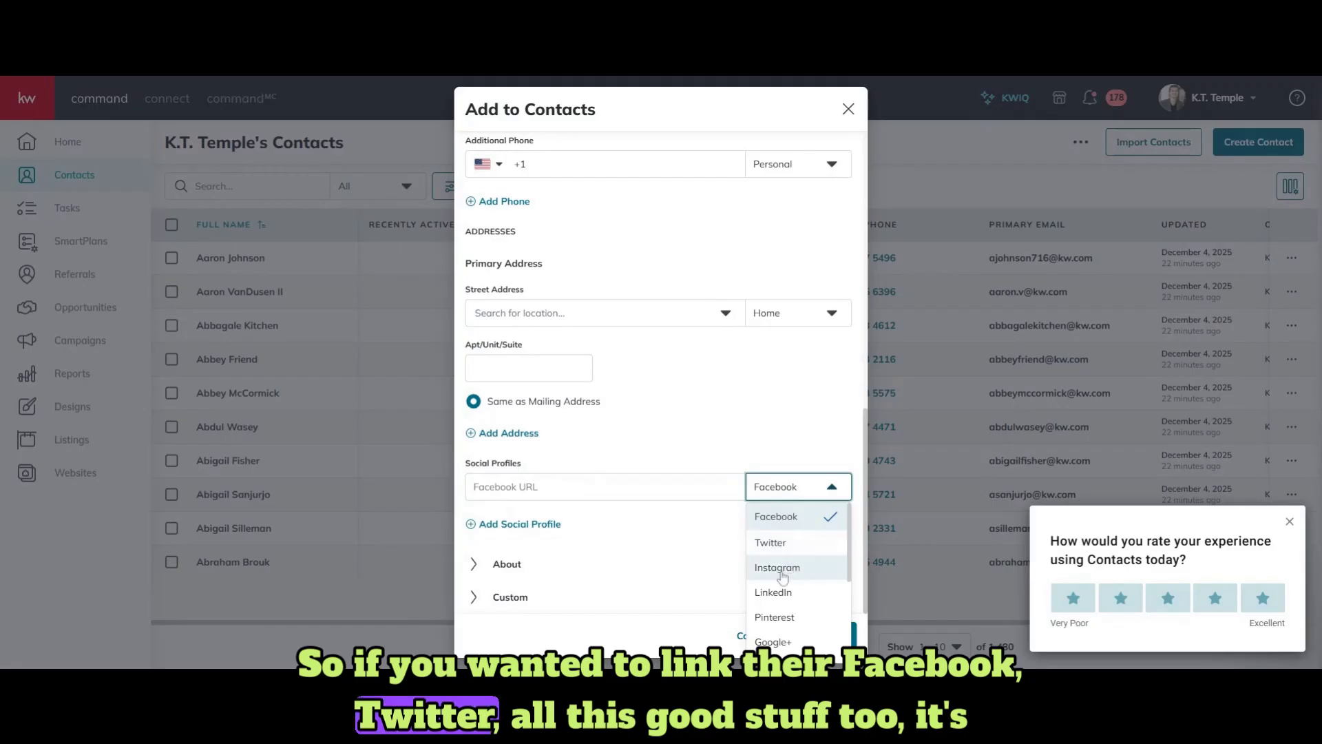
click(672, 433)
click(821, 494)
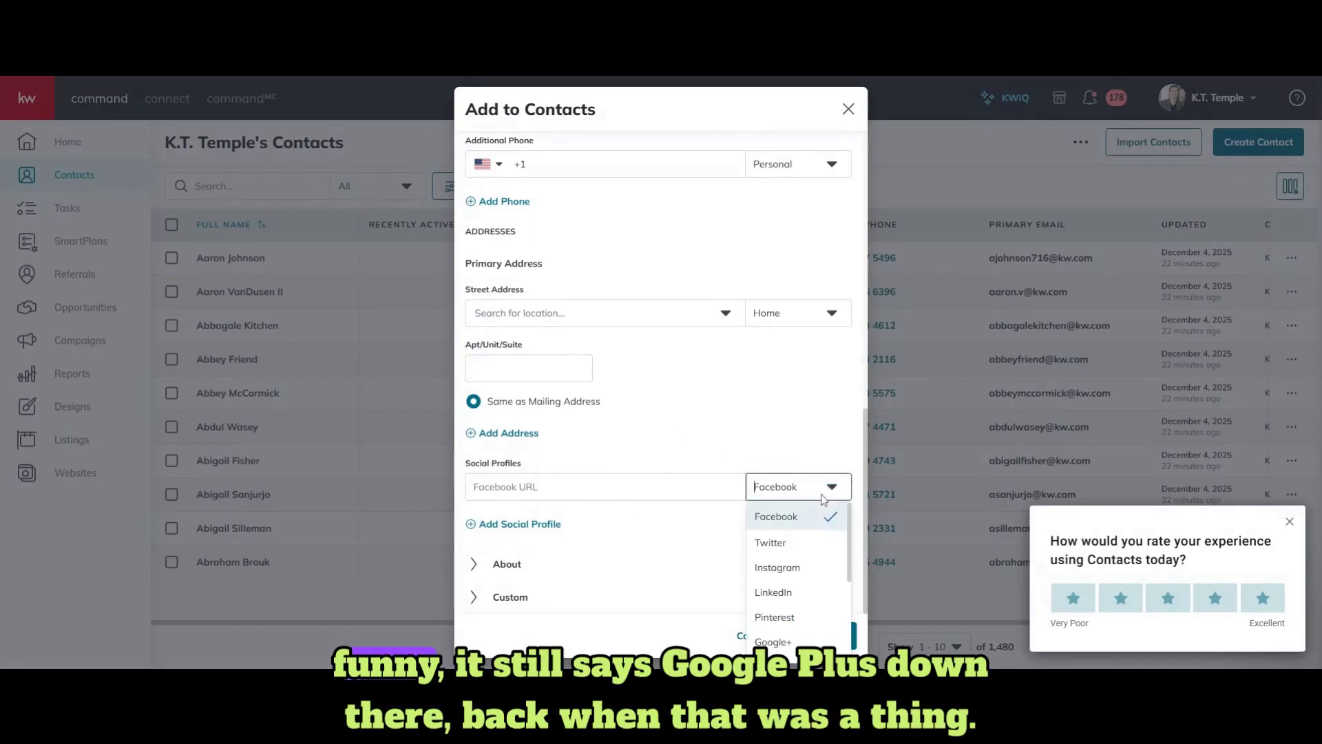
click(687, 448)
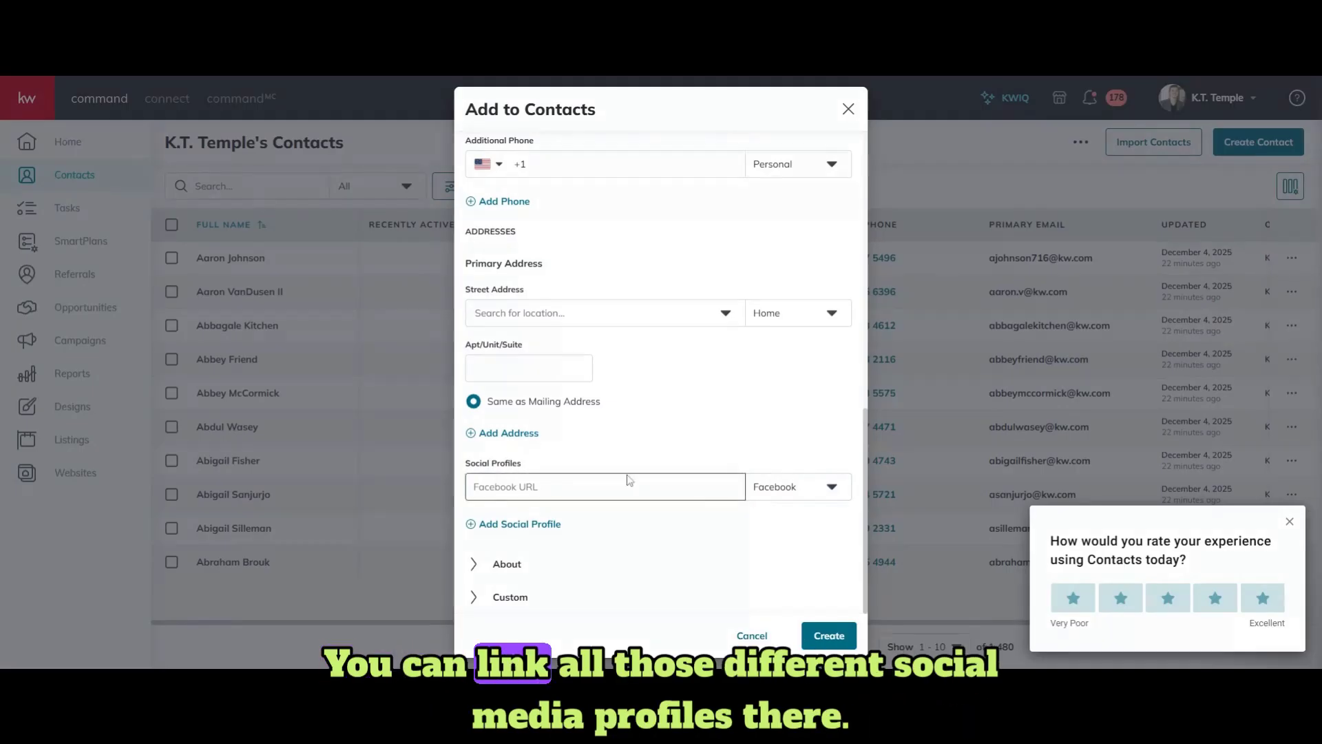
Examine the new contact's About fields and the options of the custom Birthday field, and close the form
click(518, 564)
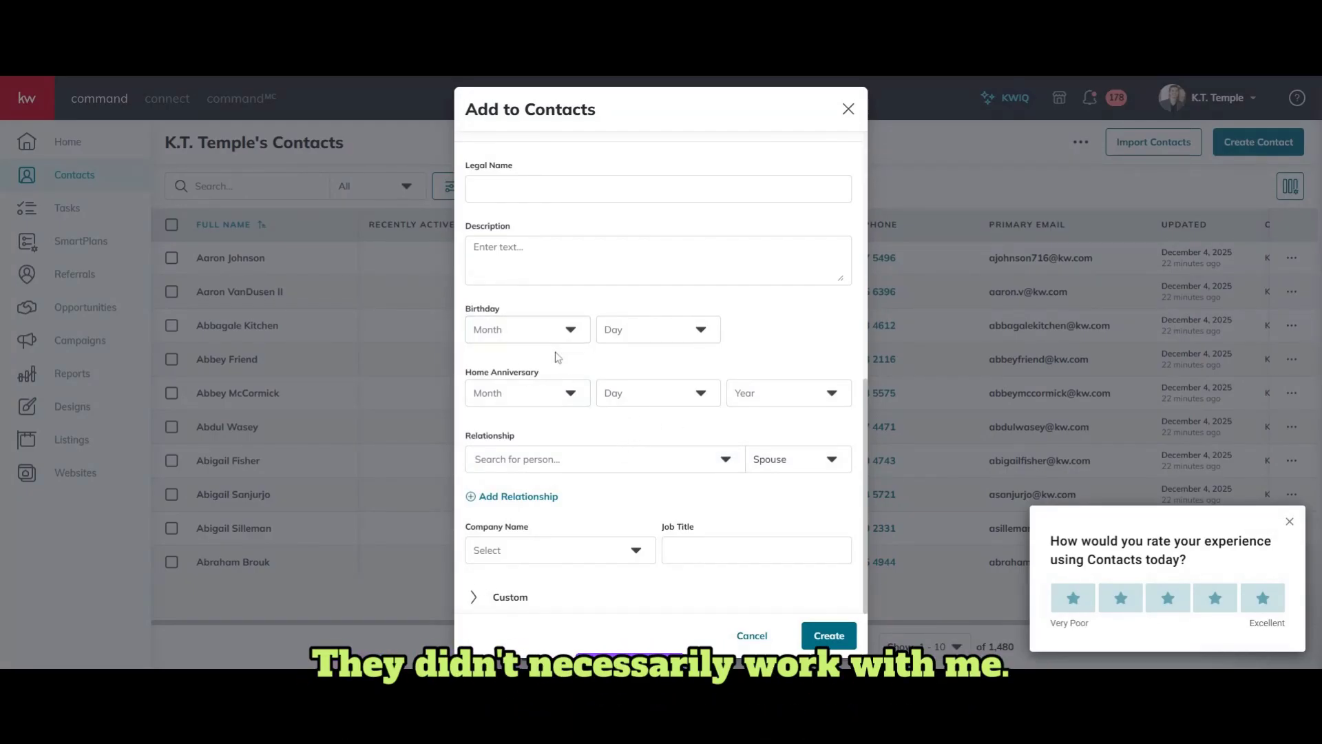
click(496, 258)
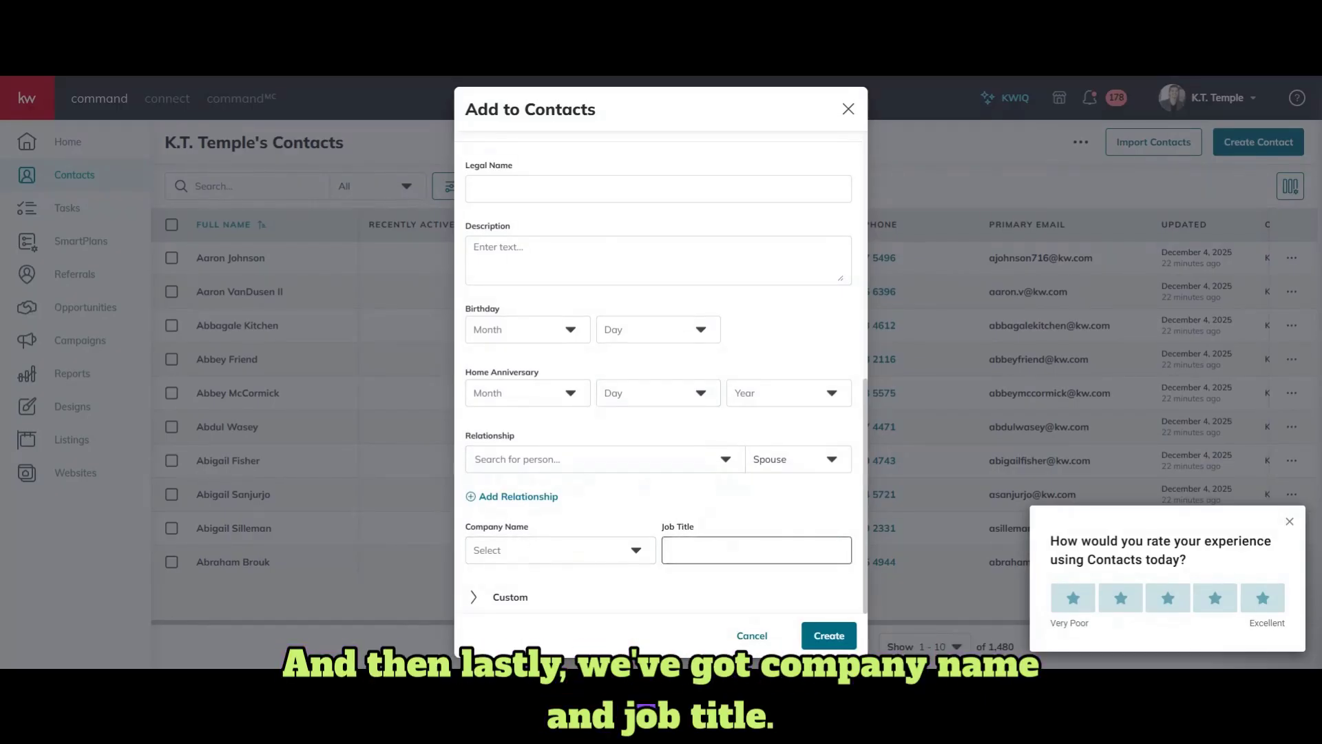
click(522, 598)
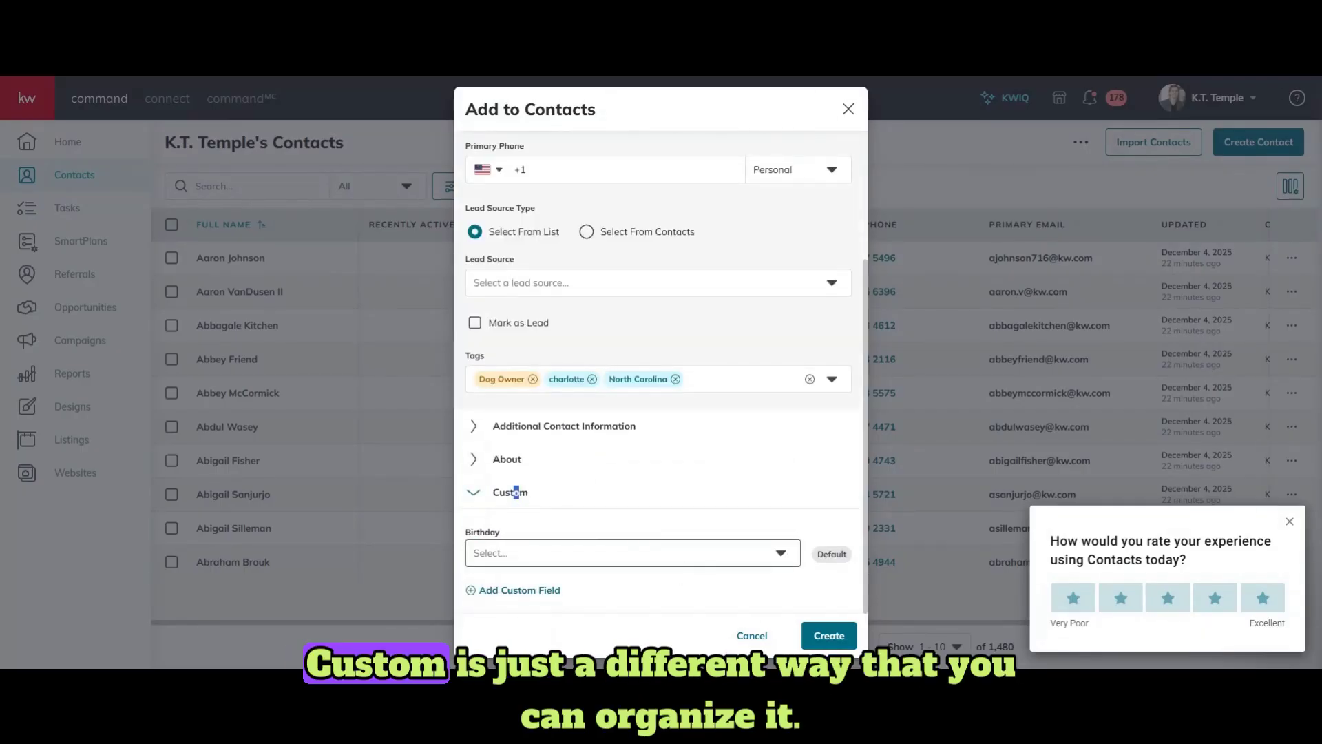
click(781, 553)
click(780, 553)
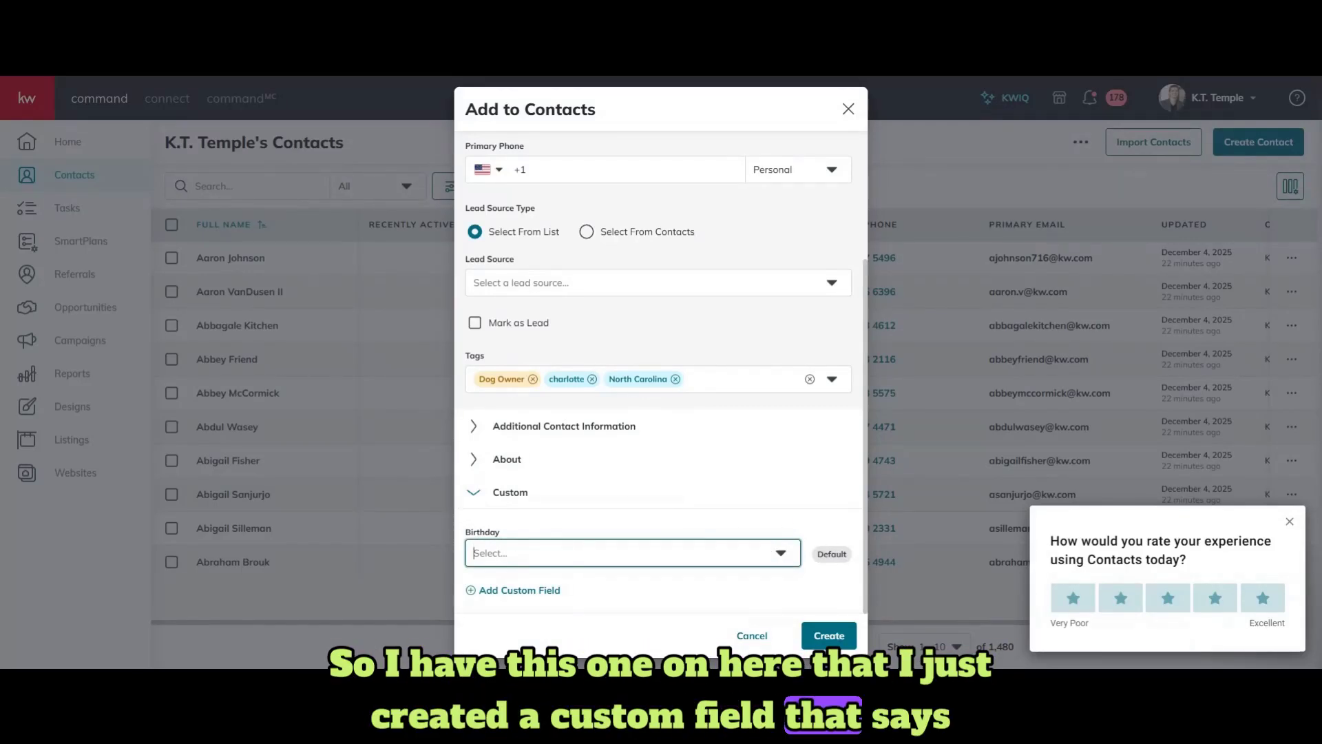
click(678, 561)
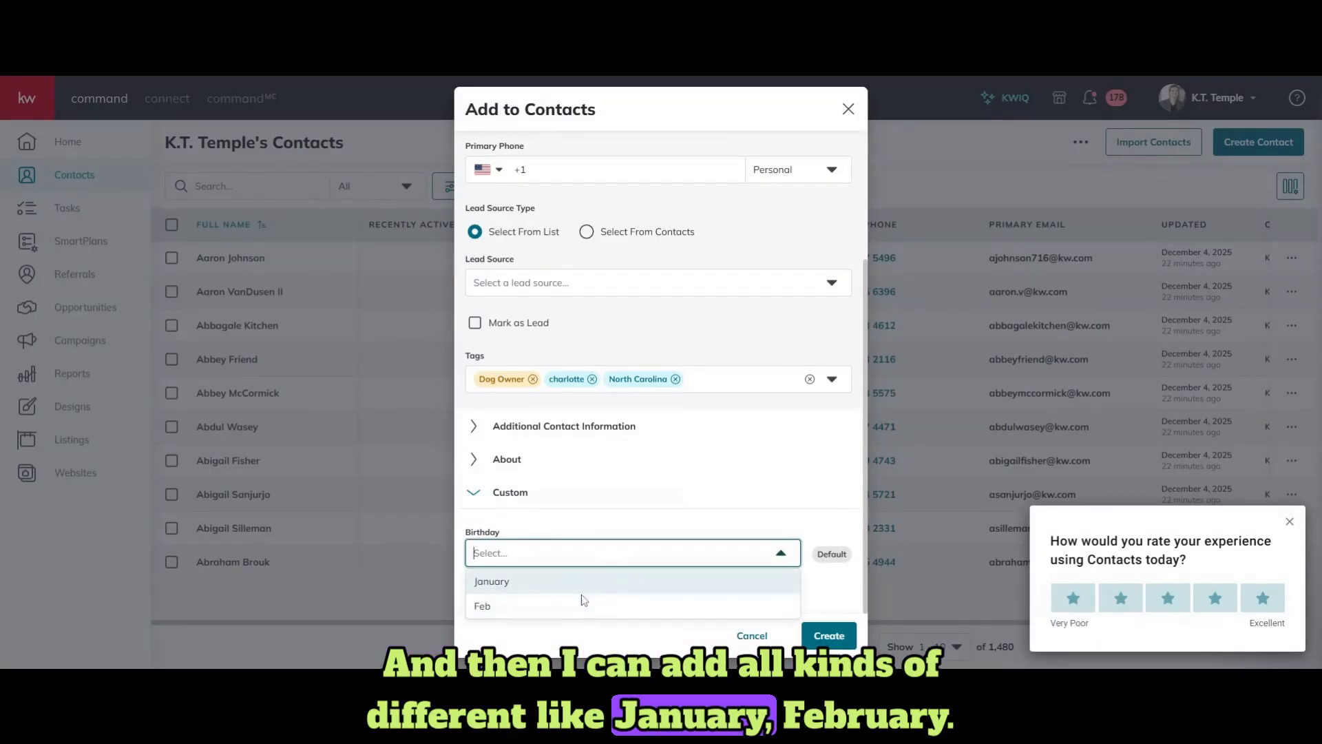
click(615, 523)
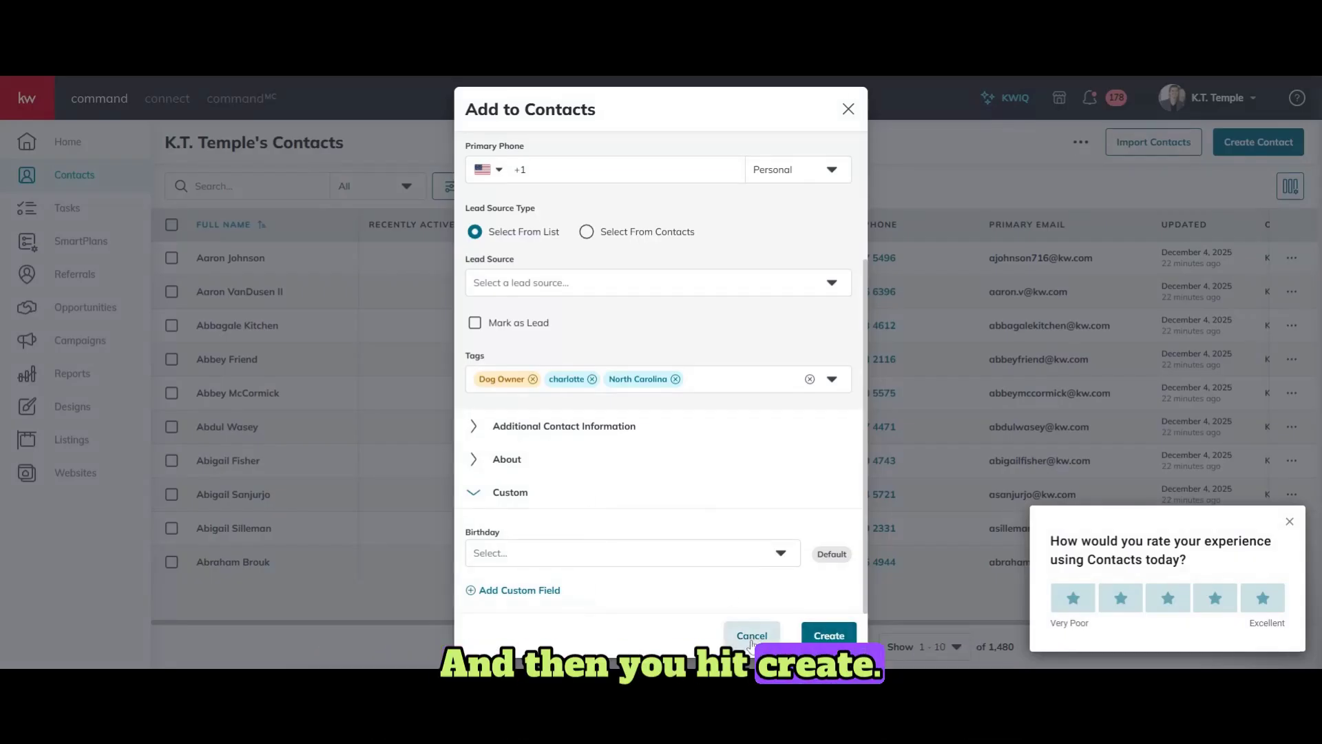
click(829, 635)
Search the contacts for "don" and open the donald duck contact record
click(263, 196)
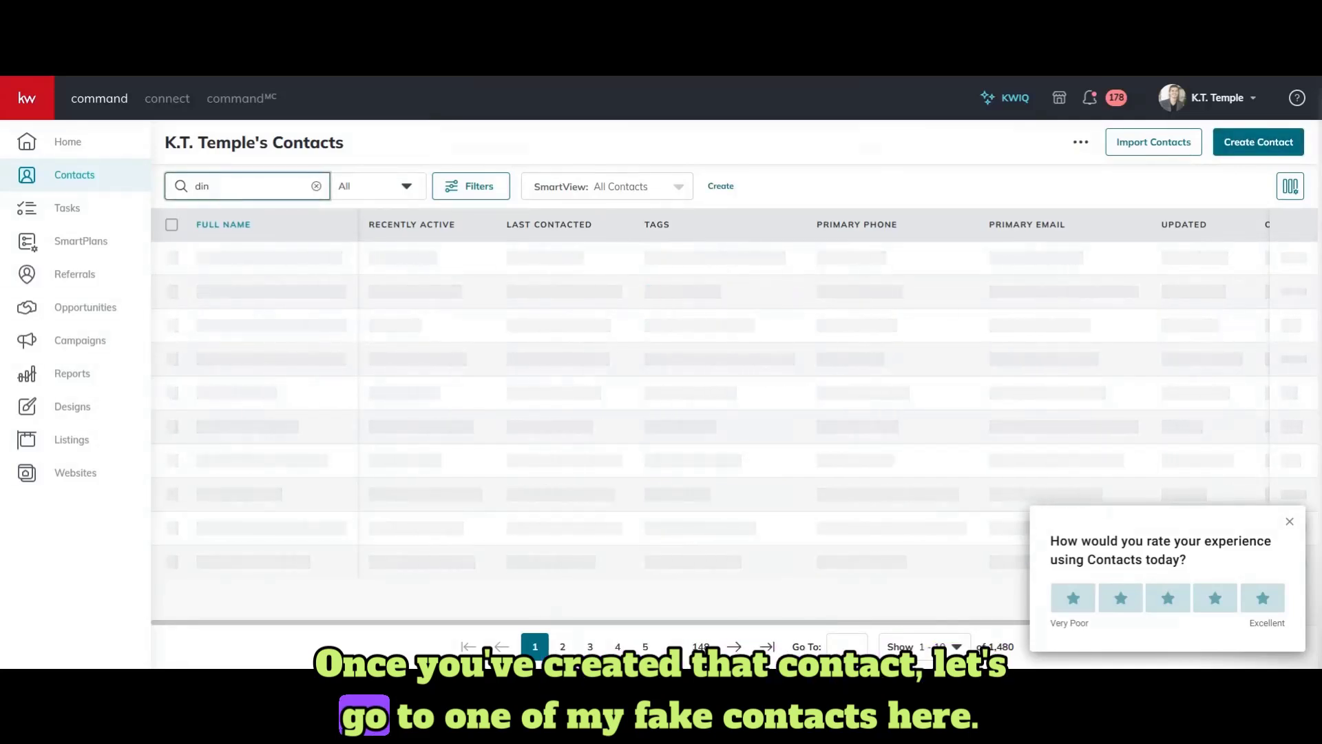
text(don)
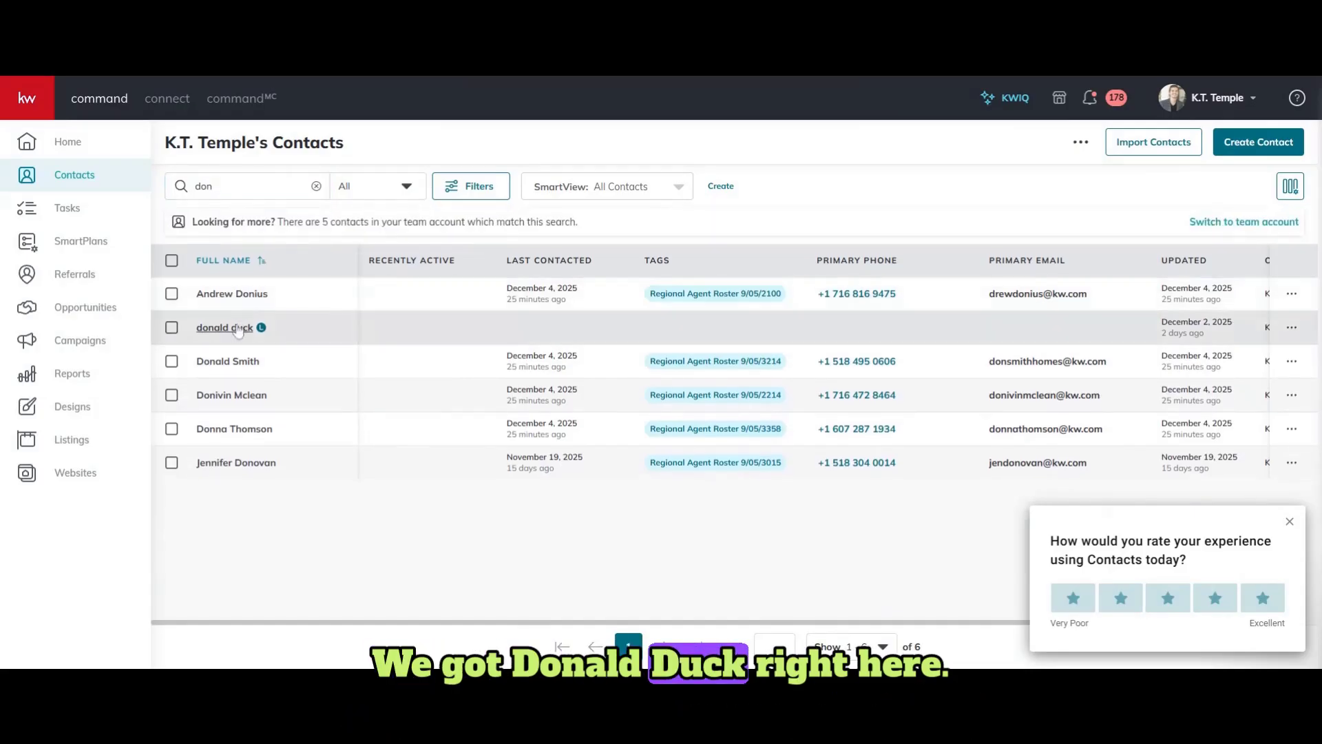
click(246, 326)
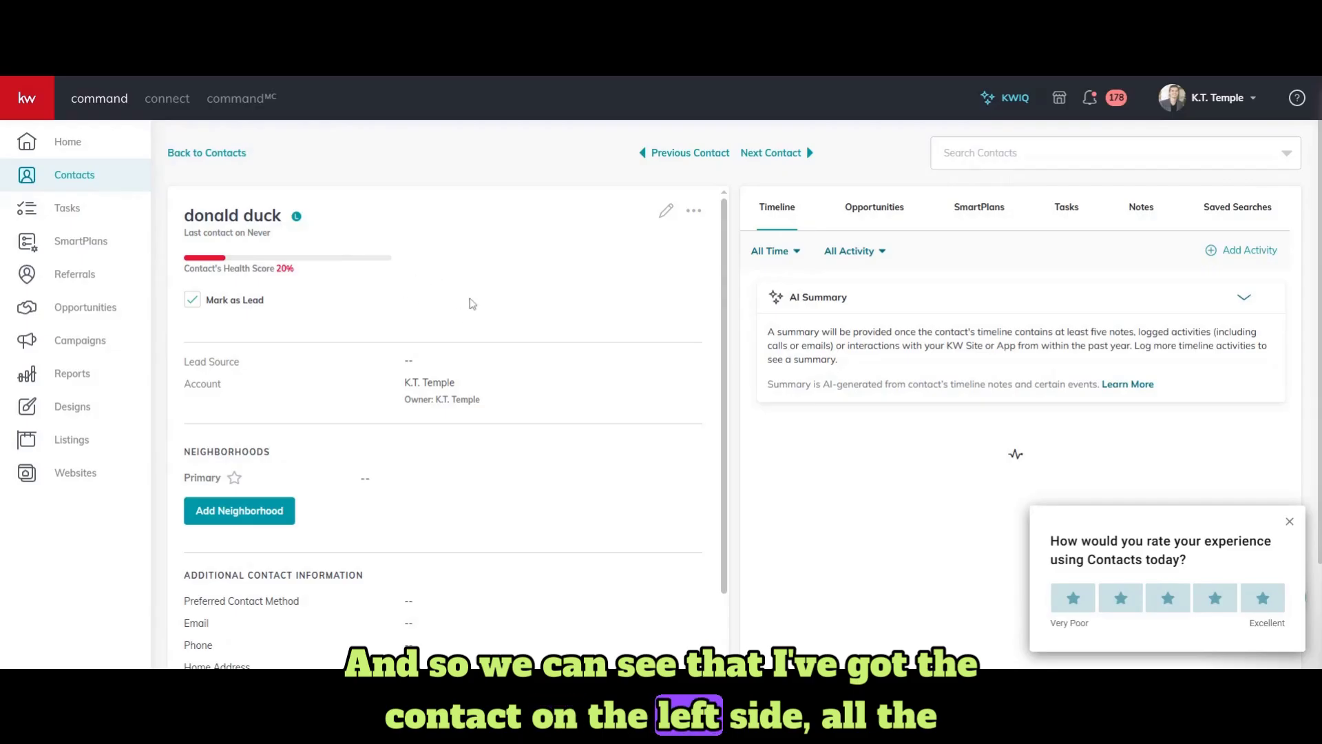
Examine the contact's profile information, its edit form and the additional actions available for the contact
scroll(419, 339, down, 5)
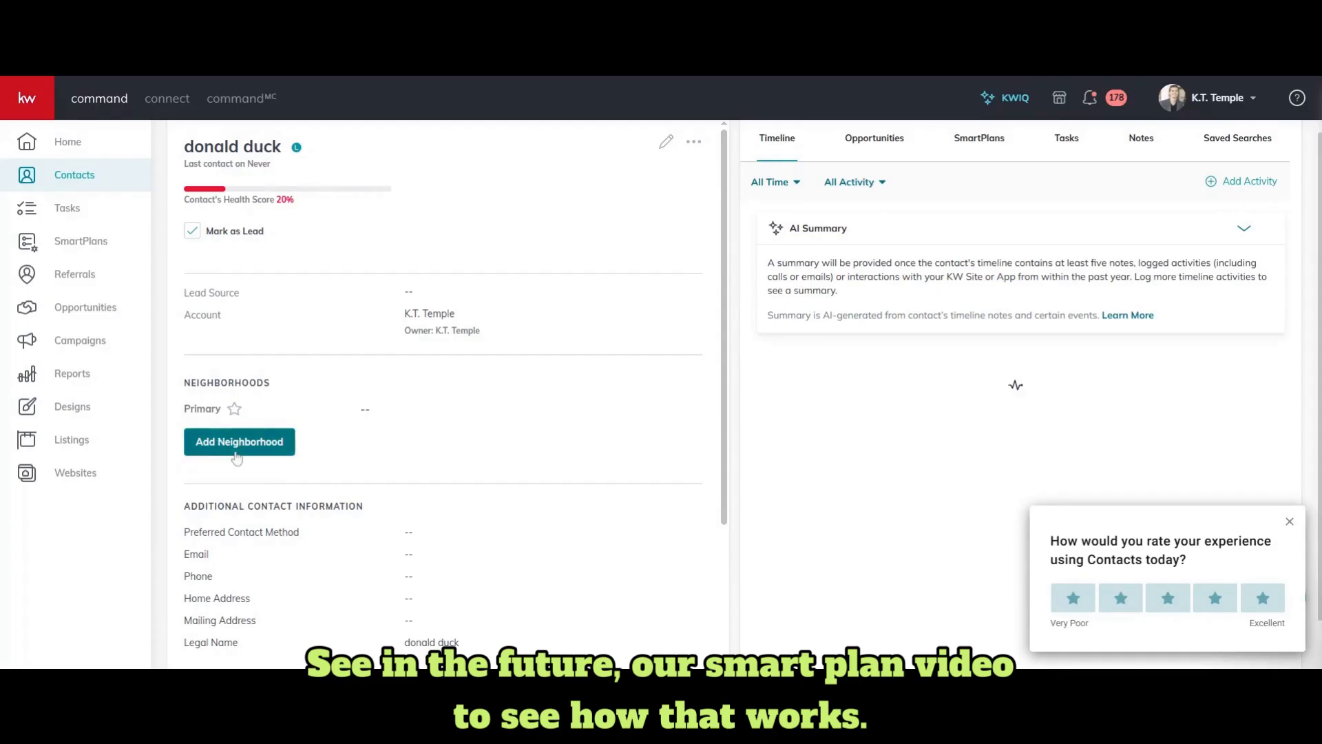
scroll(386, 472, down, 3)
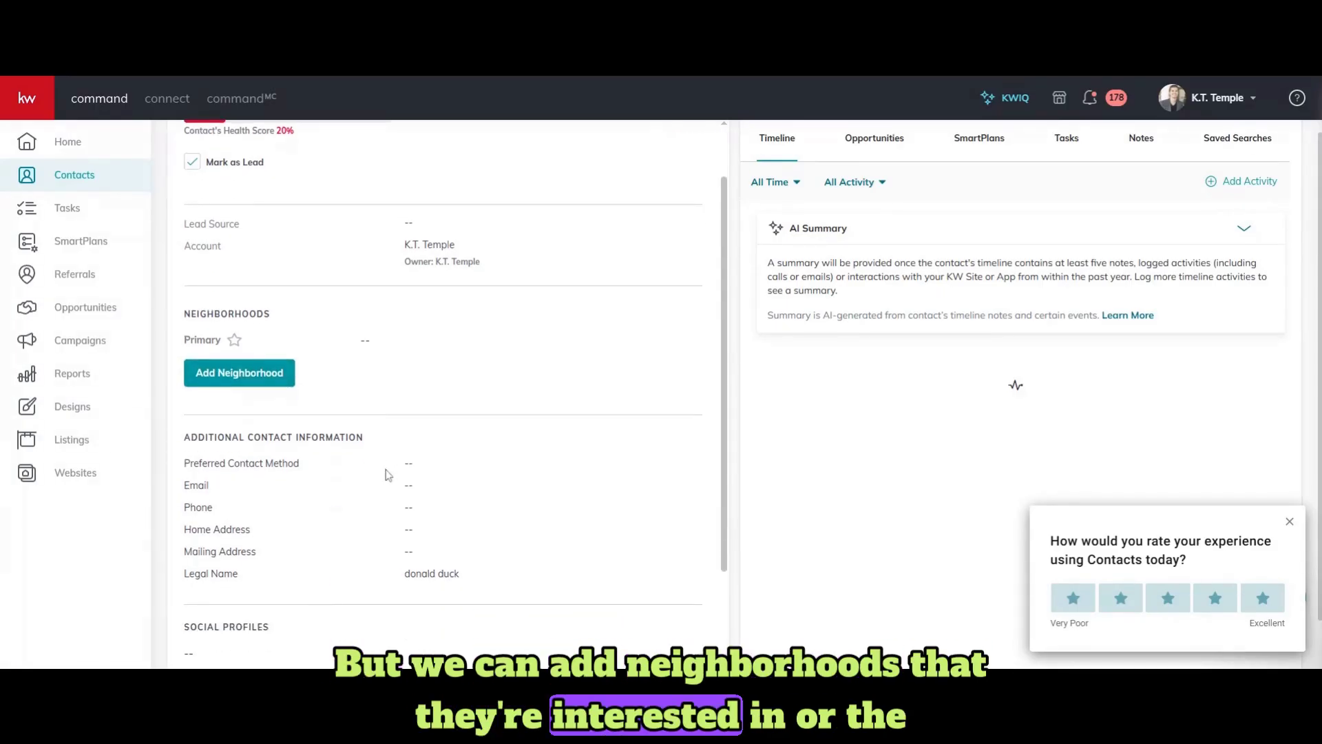
scroll(555, 508, up, 5)
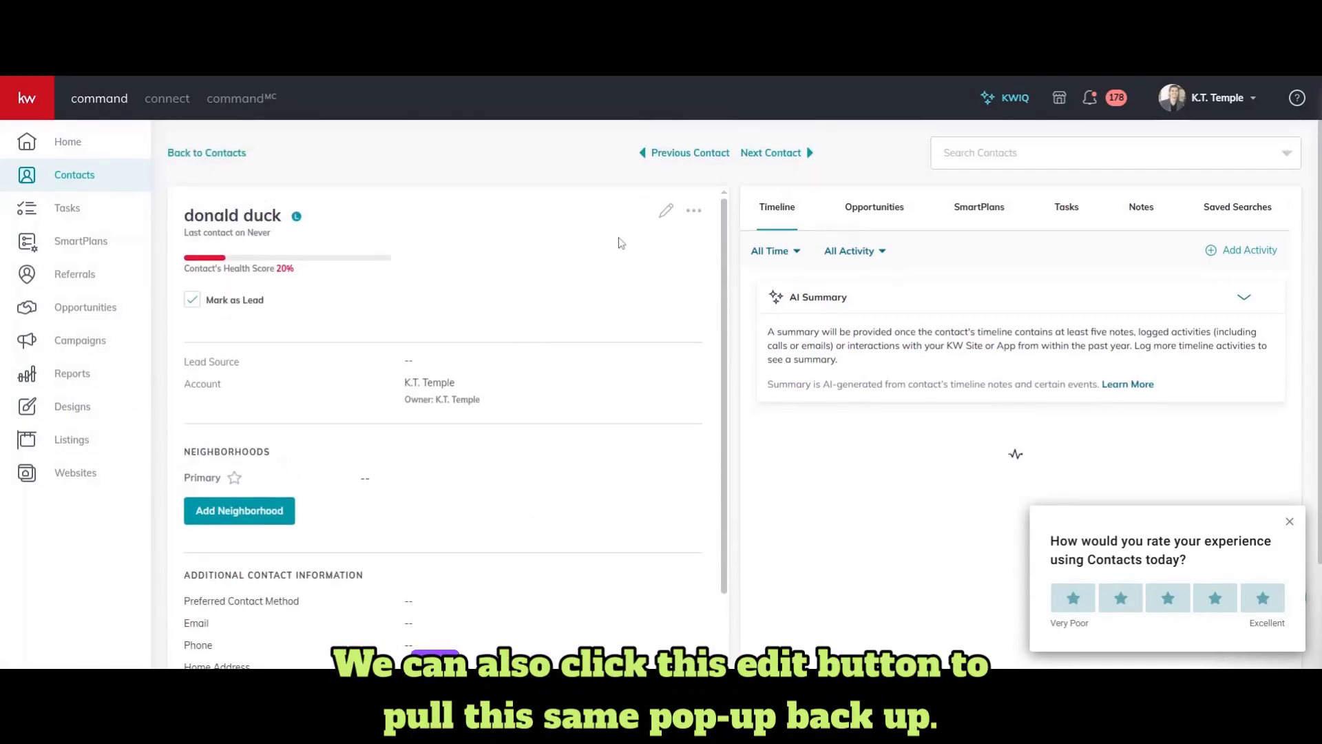
click(664, 213)
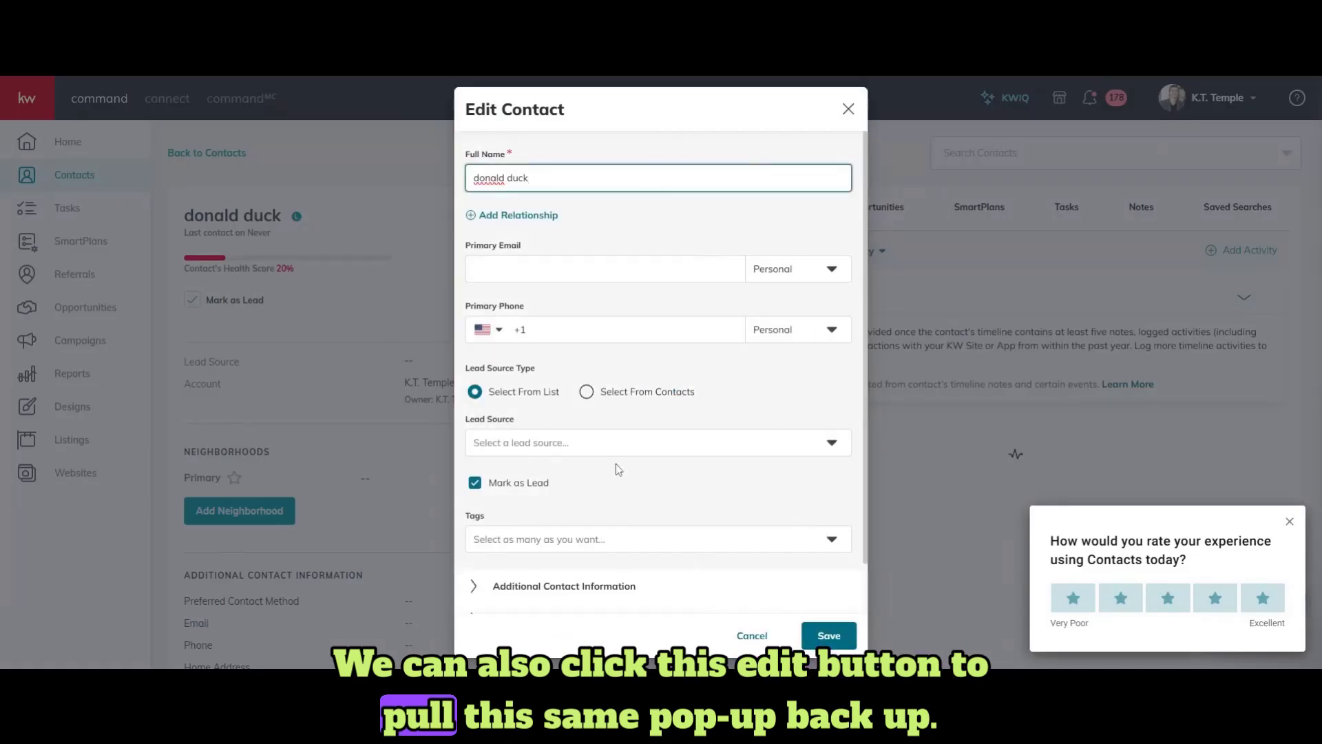
click(848, 108)
click(694, 215)
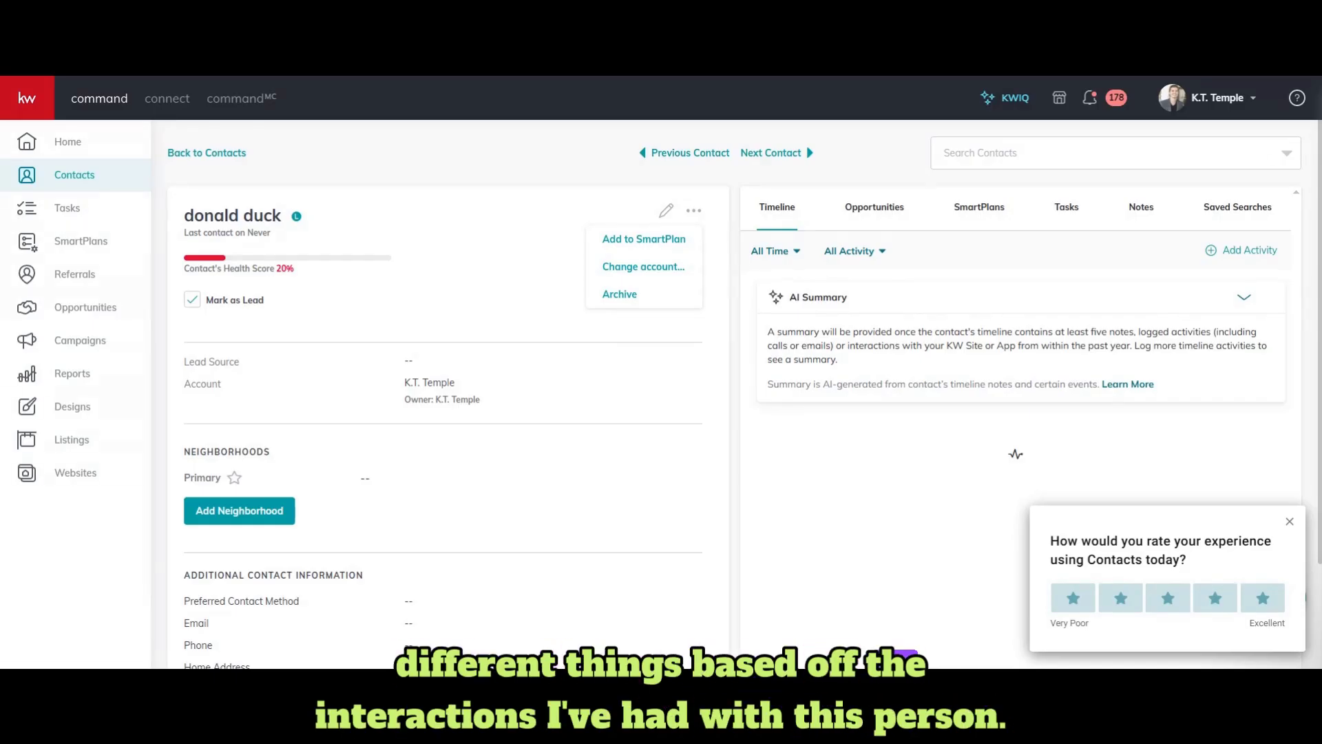
Examine the time range and activity type filter options of the contact's timeline
click(774, 251)
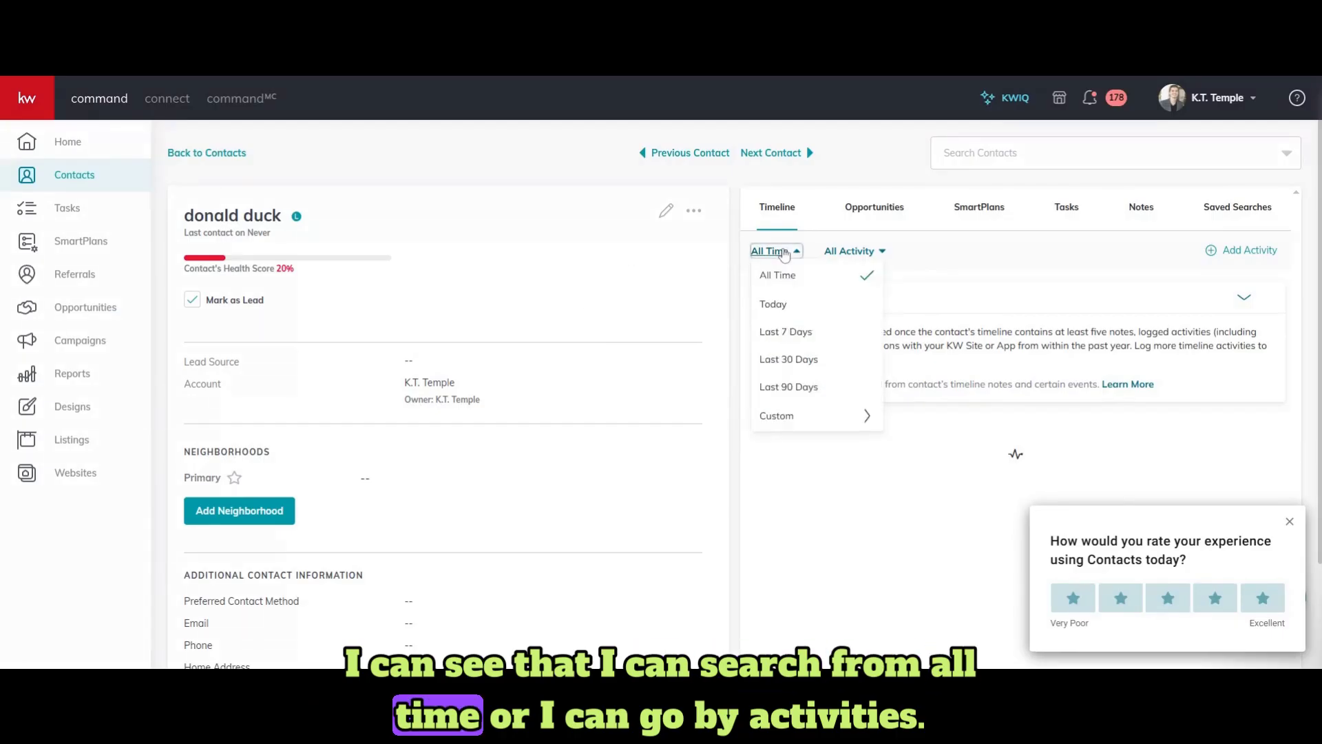
click(857, 254)
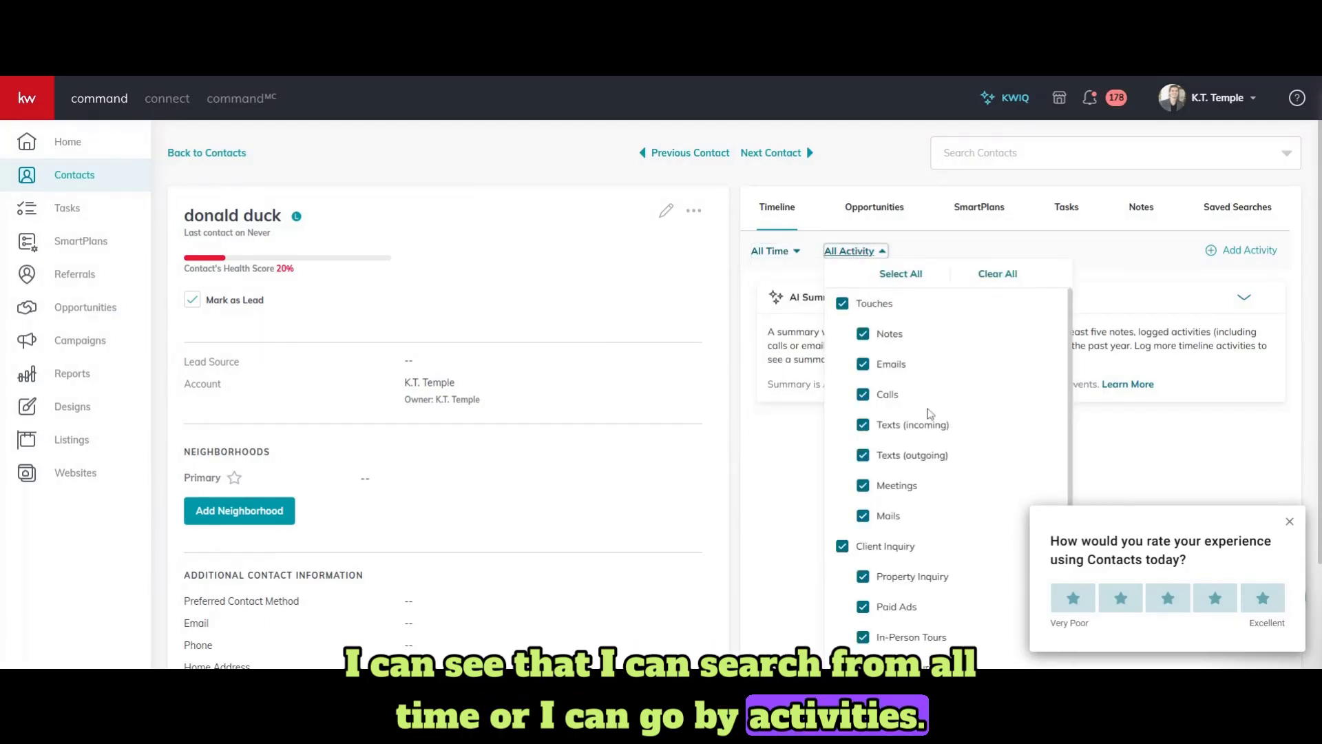
scroll(916, 365, down, 1)
scroll(919, 368, down, 3)
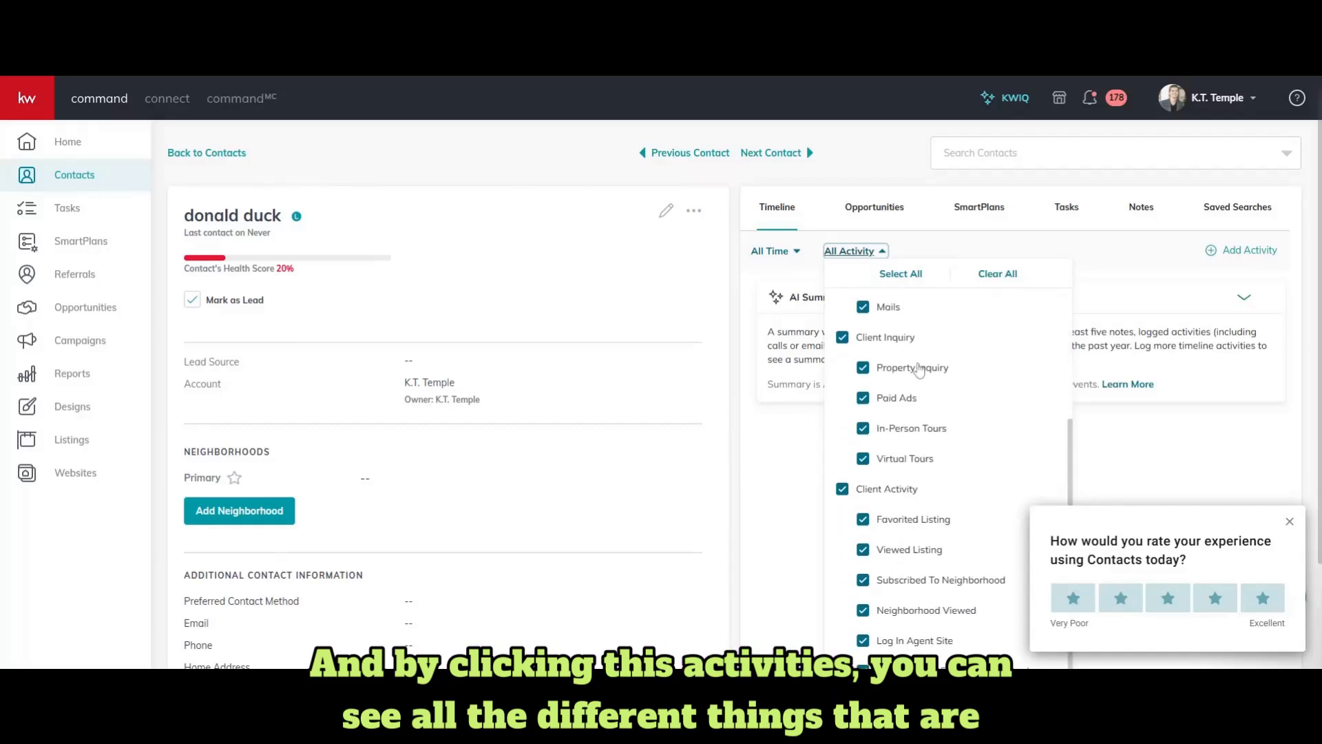
scroll(922, 414, up, 4)
scroll(916, 427, up, 1)
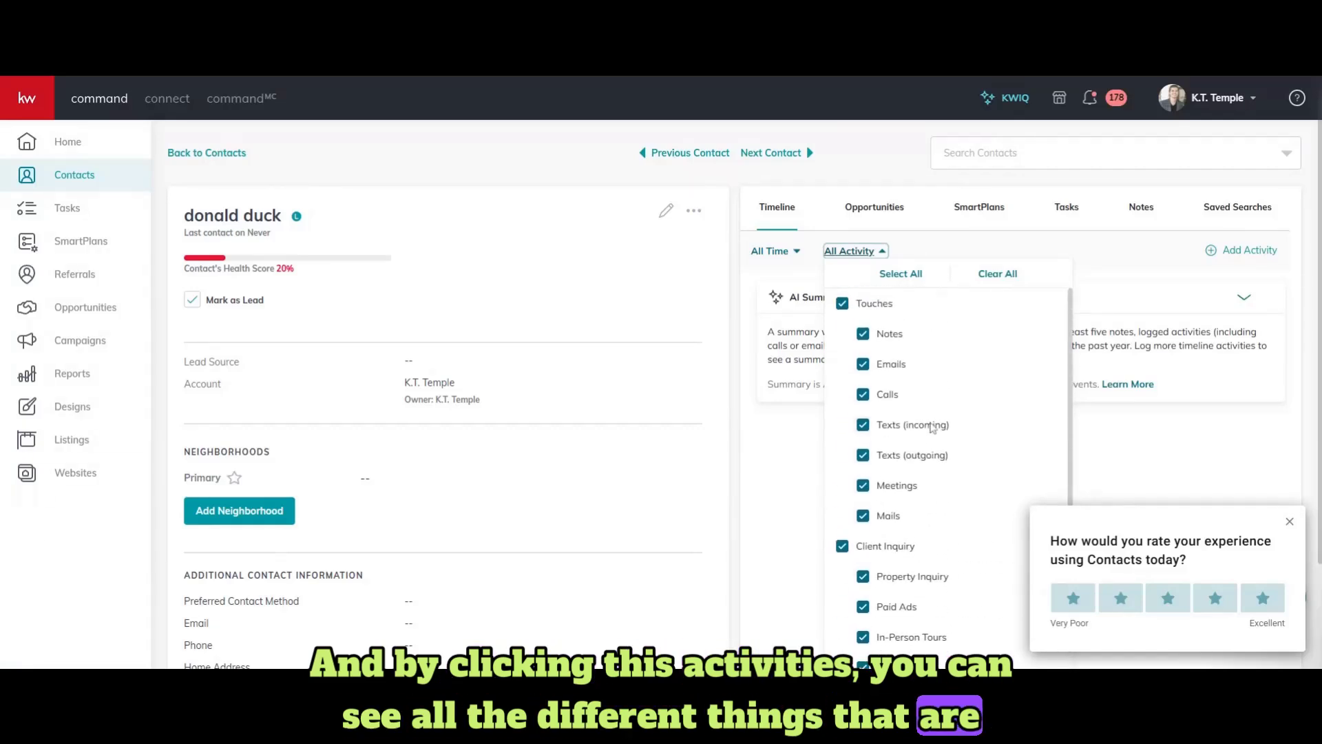
click(1126, 278)
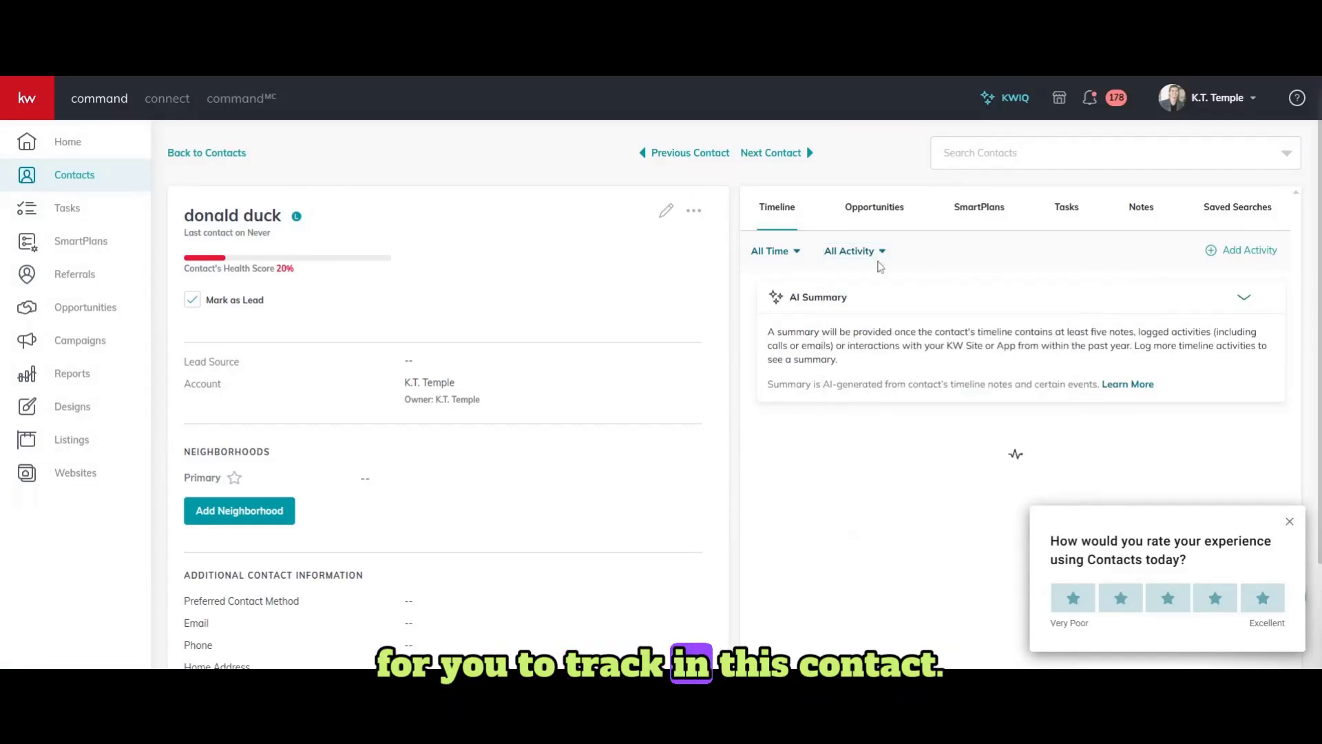
Look through the contact's Opportunities, SmartPlans, Tasks, Notes and Saved Searches sections
click(869, 208)
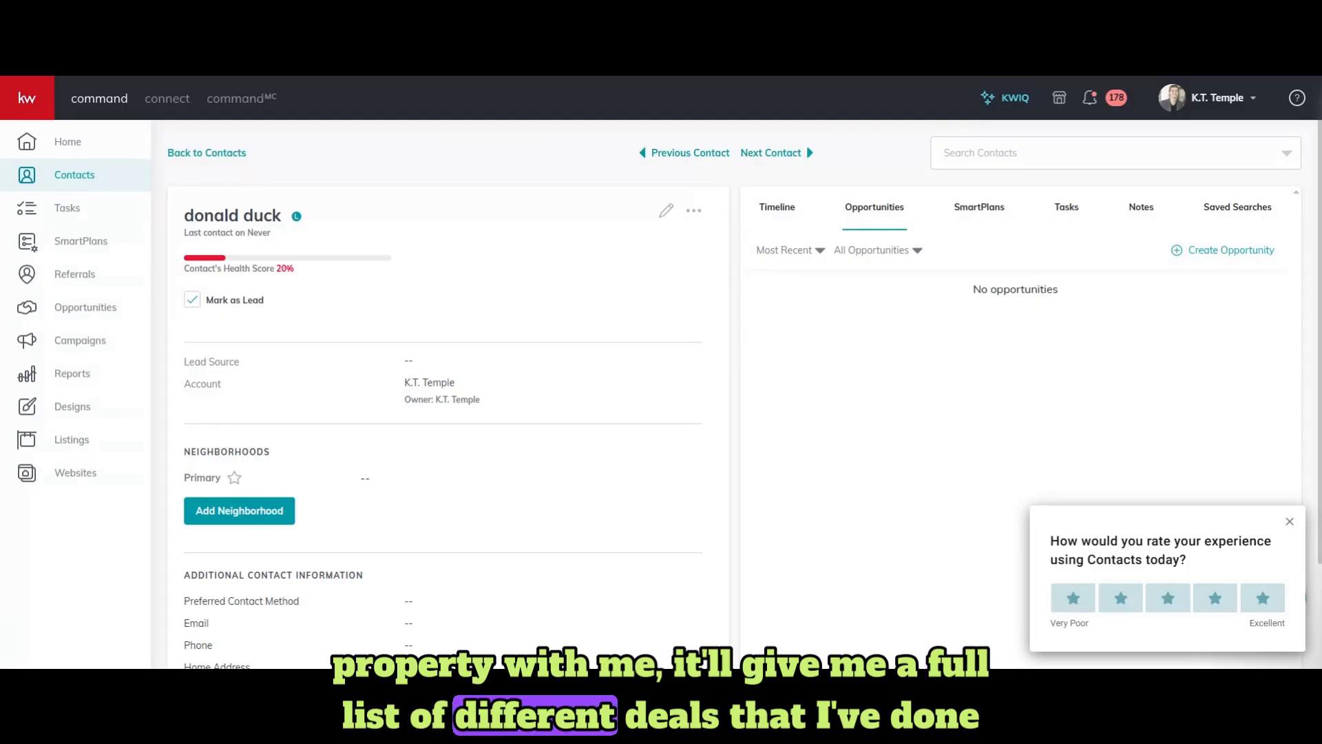
click(972, 210)
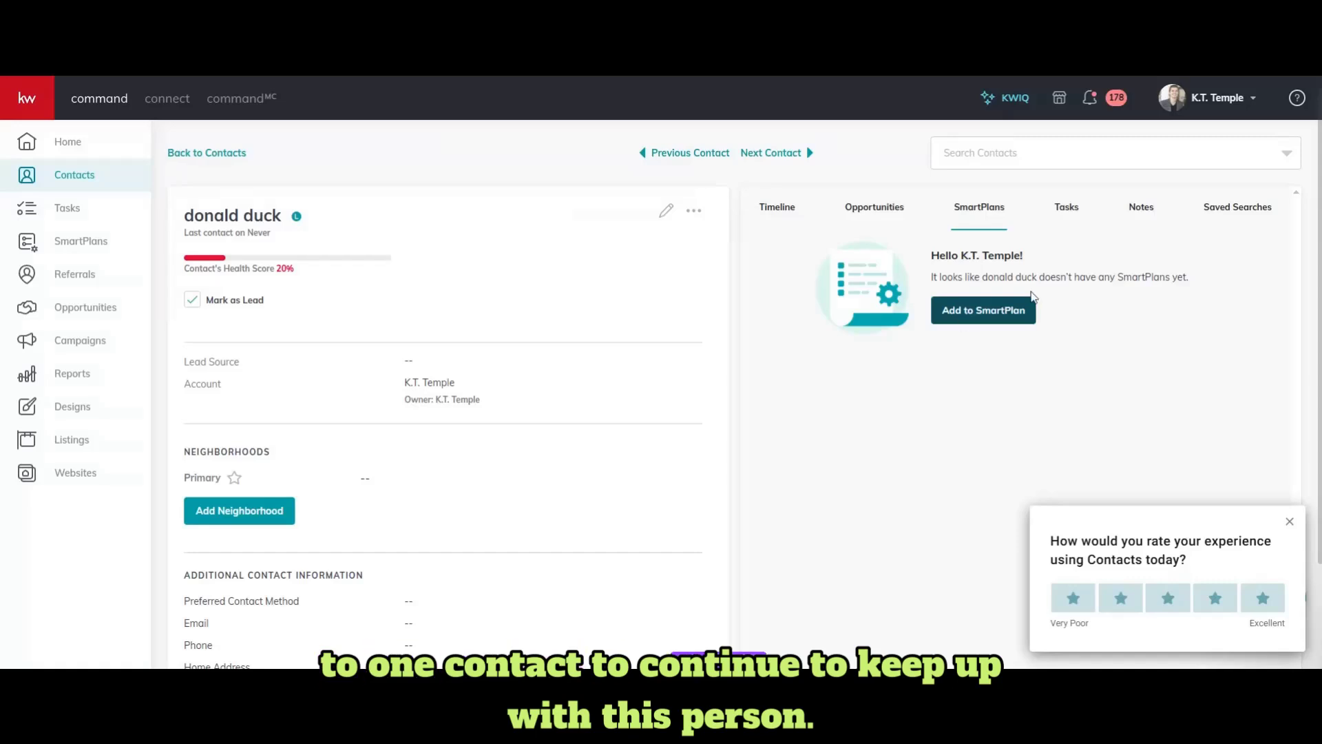
click(1067, 207)
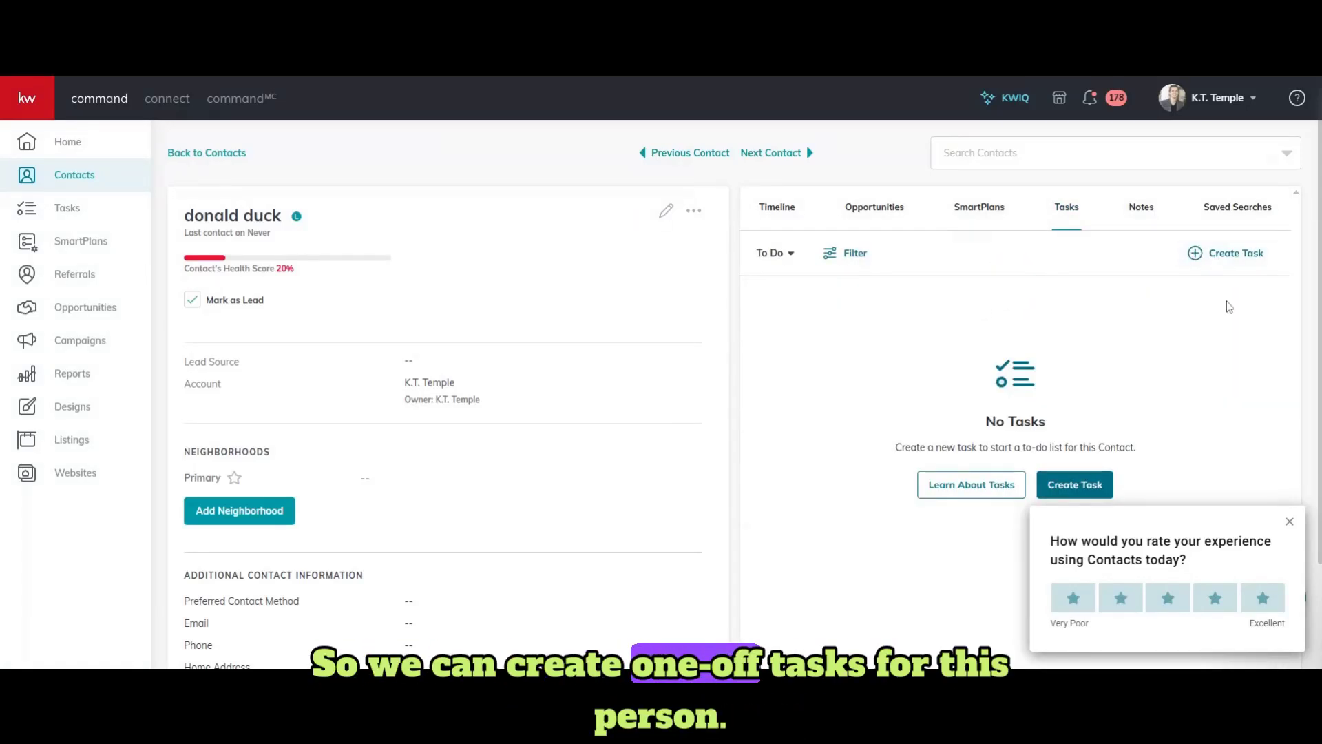
click(1141, 207)
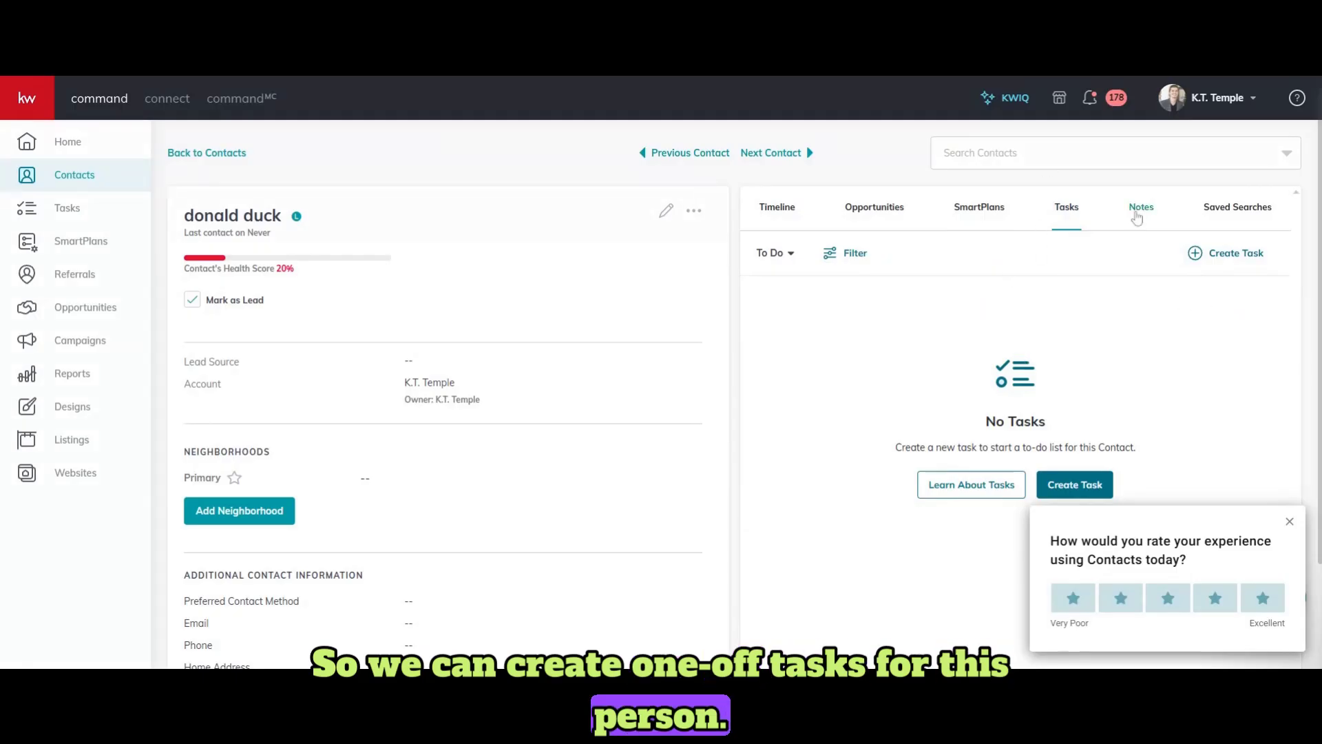
click(1227, 210)
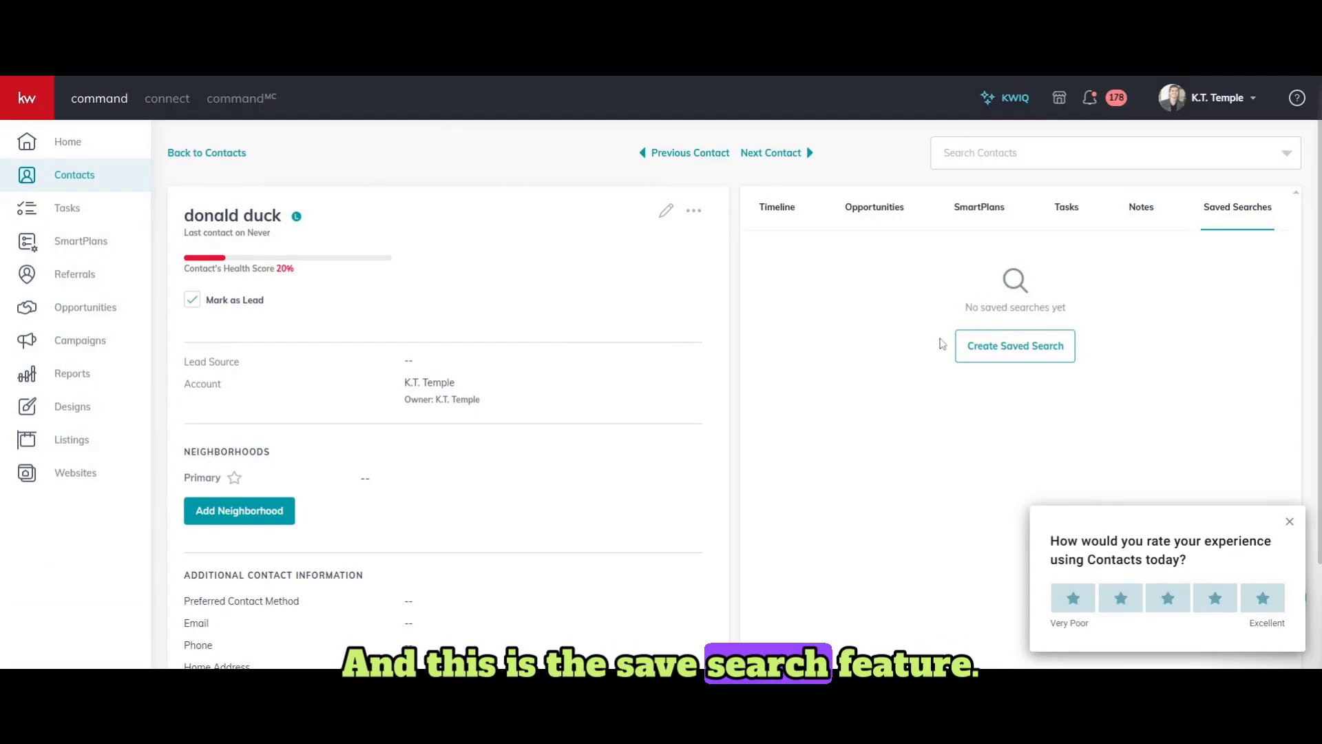
Start a saved search for the contact with a Custom location drawn on the map around South Orange Village
click(971, 350)
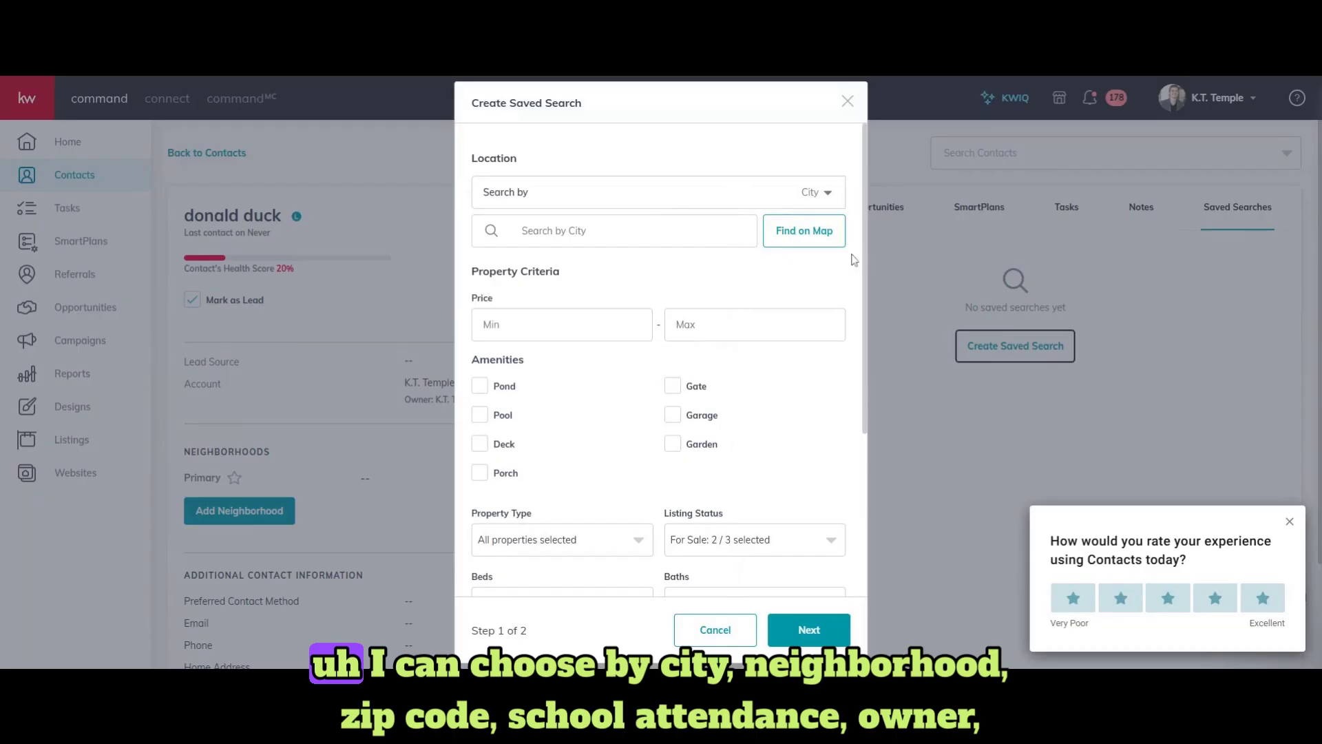
click(832, 192)
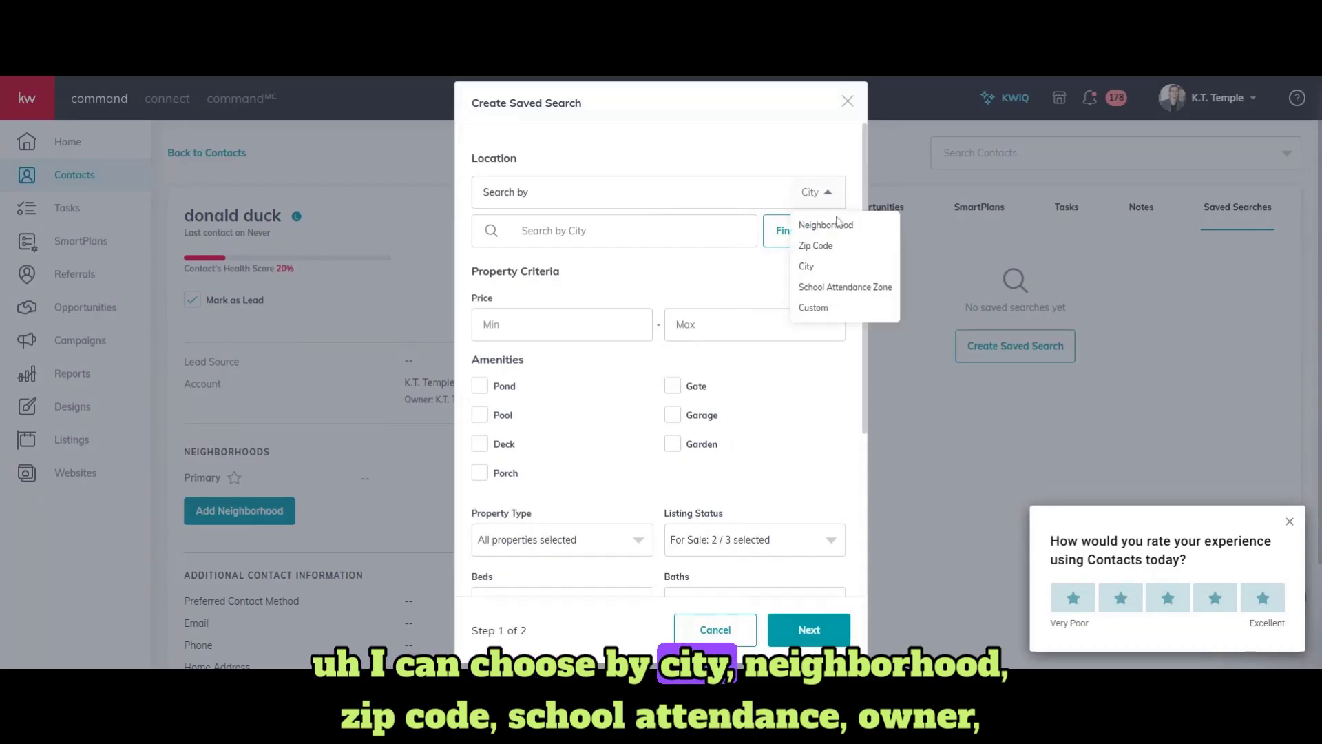
click(814, 307)
click(778, 241)
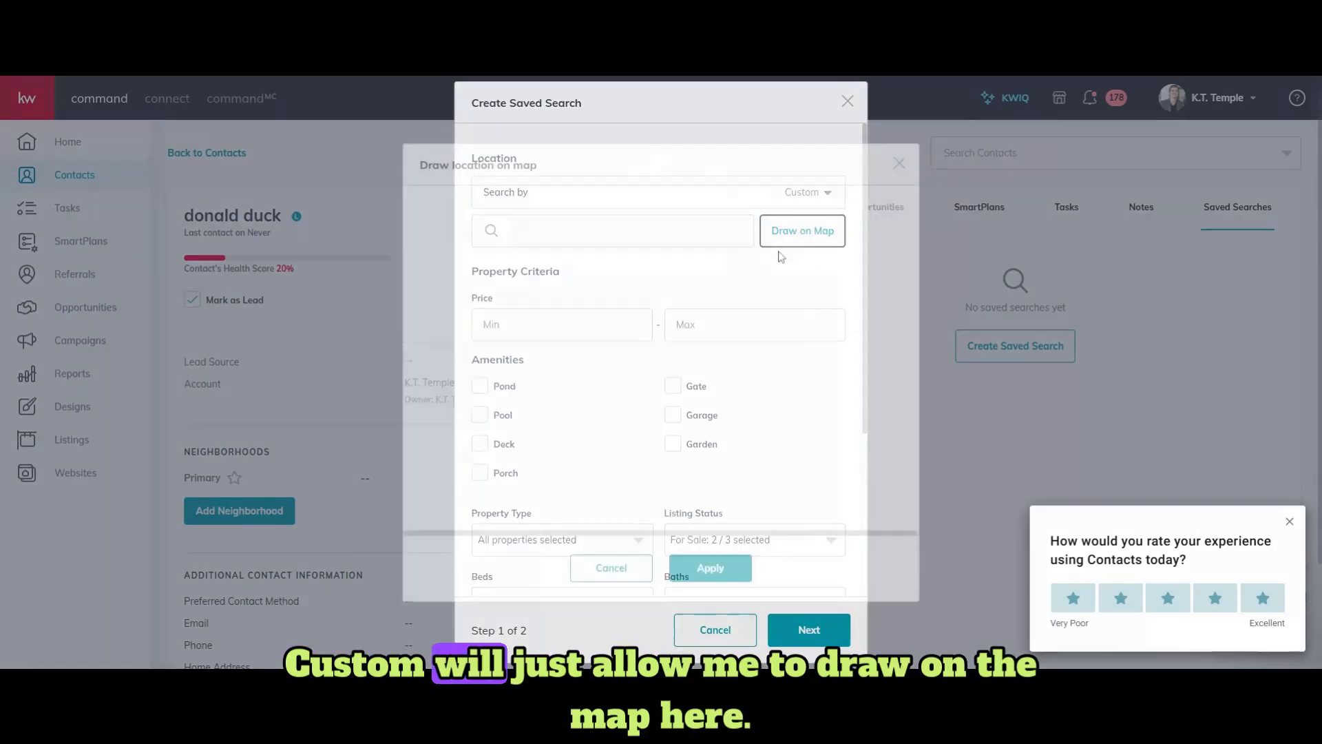
mouse_move(713, 283)
mouse_down()
mouse_move(582, 344)
mouse_move(693, 290)
mouse_up()
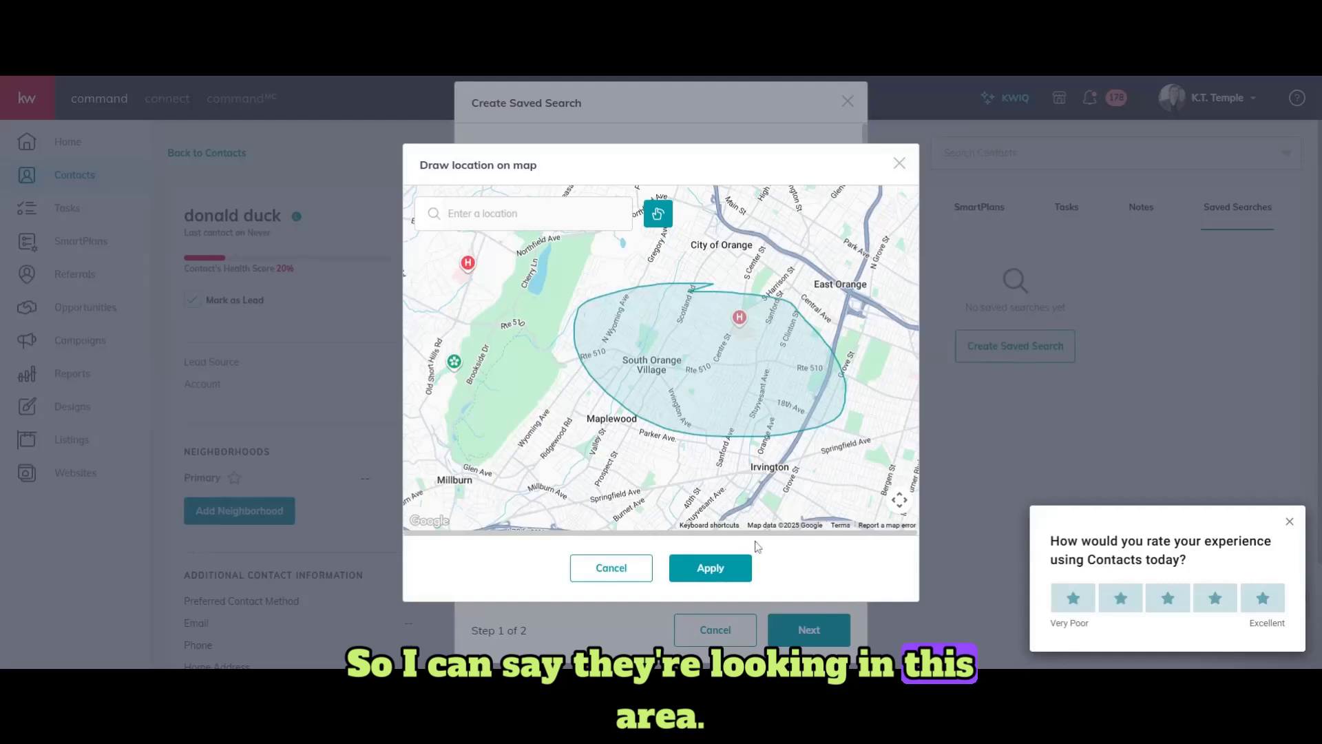
click(720, 569)
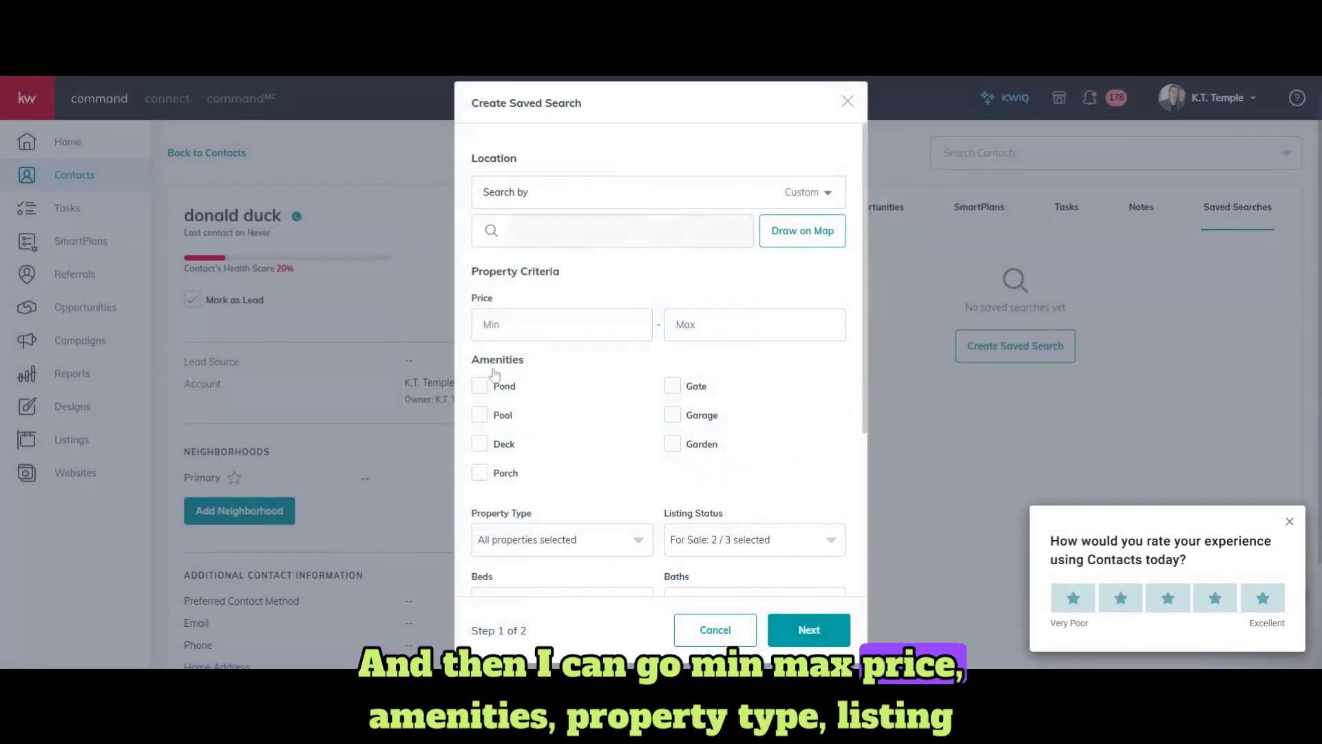
Examine the saved search's property criteria, from price and amenities to year built, living area and parking
scroll(668, 454, down, 2)
scroll(592, 399, down, 2)
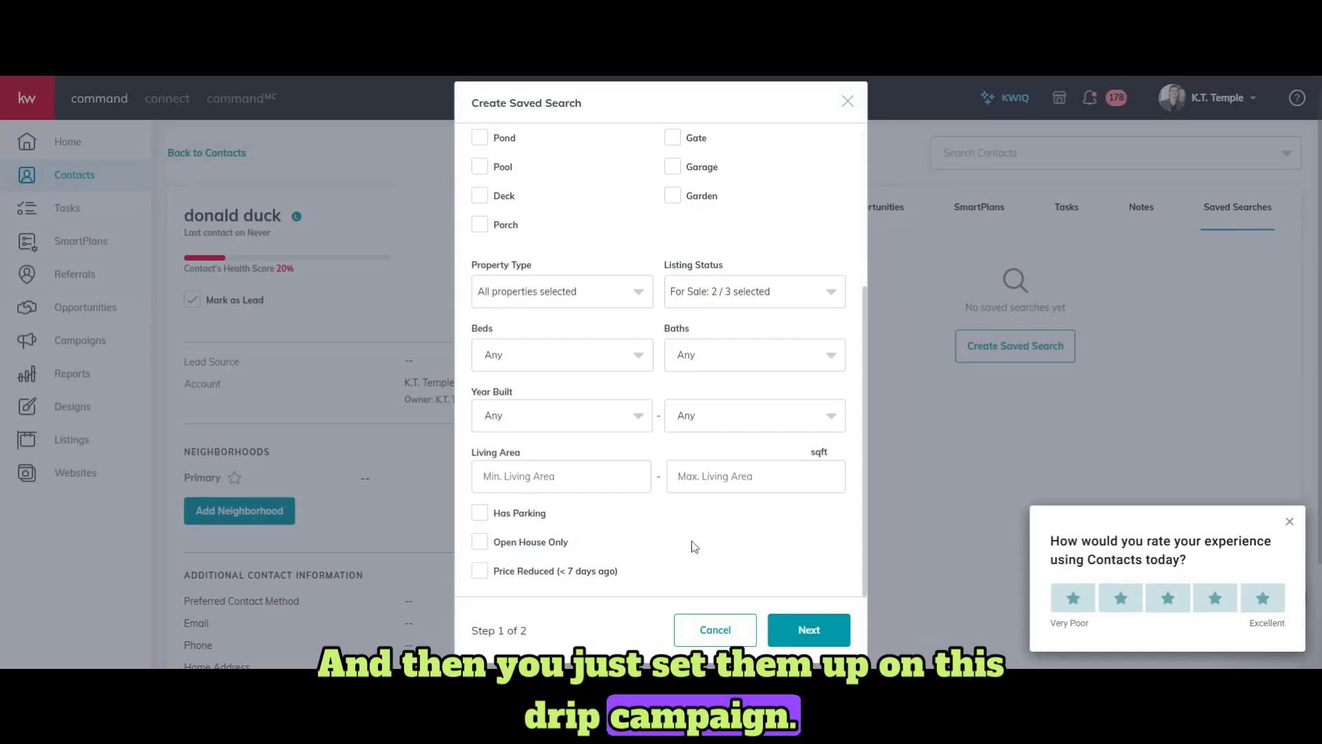
scroll(599, 372, up, 4)
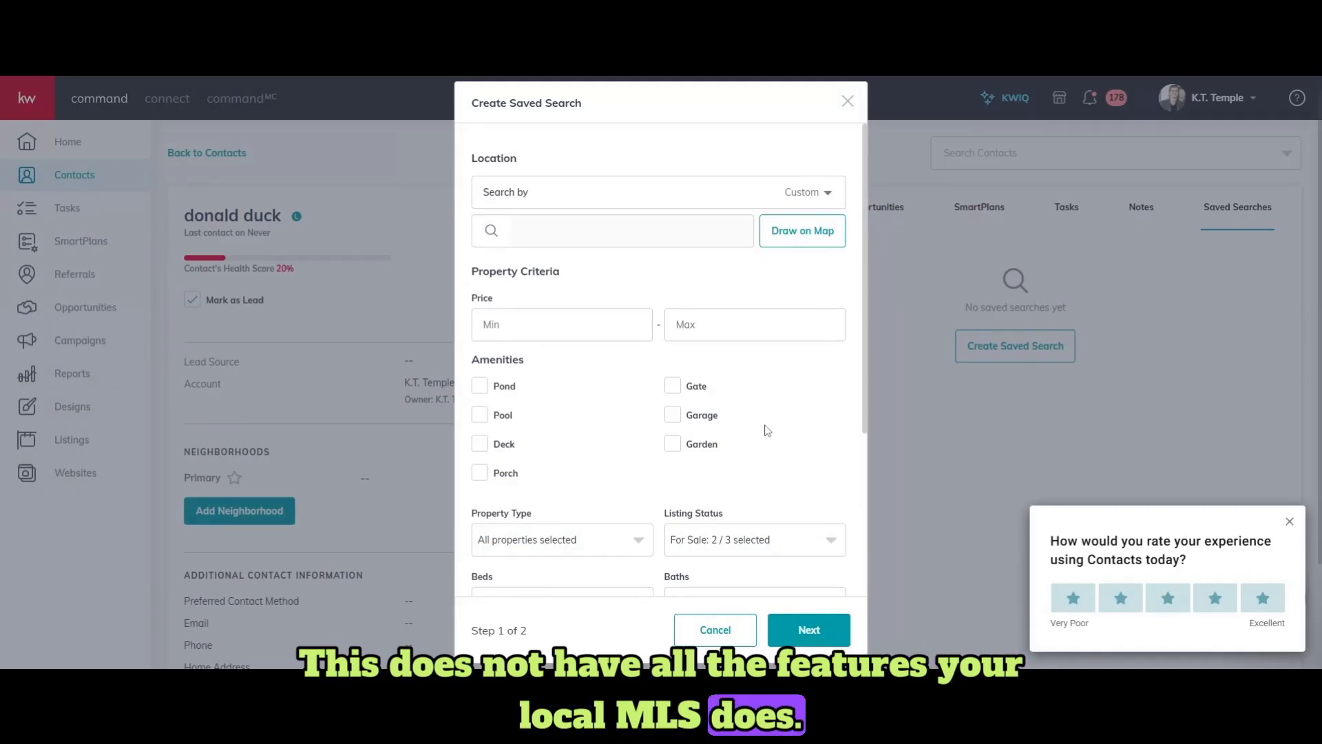
scroll(768, 430, down, 1)
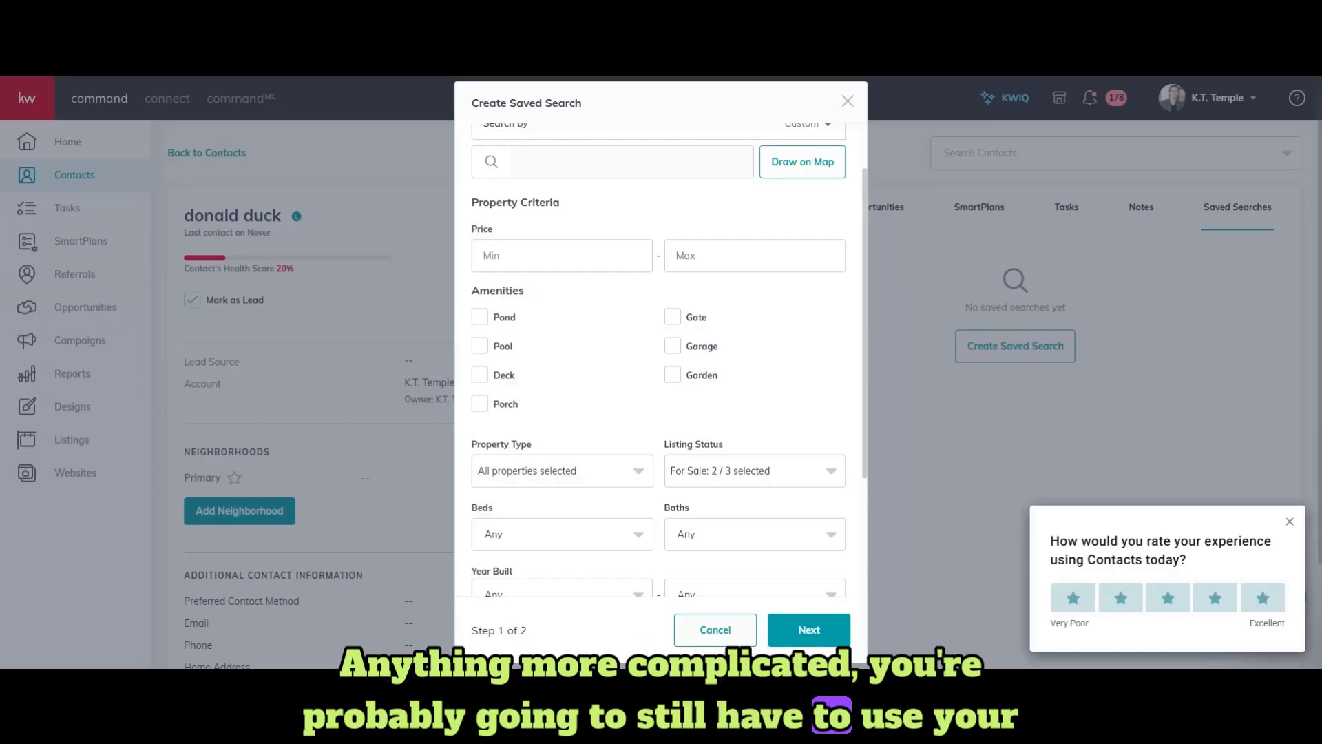
scroll(754, 421, down, 3)
Proceed to the saved search's title and email settings, turn on email notifications, and discard the saved search
click(840, 630)
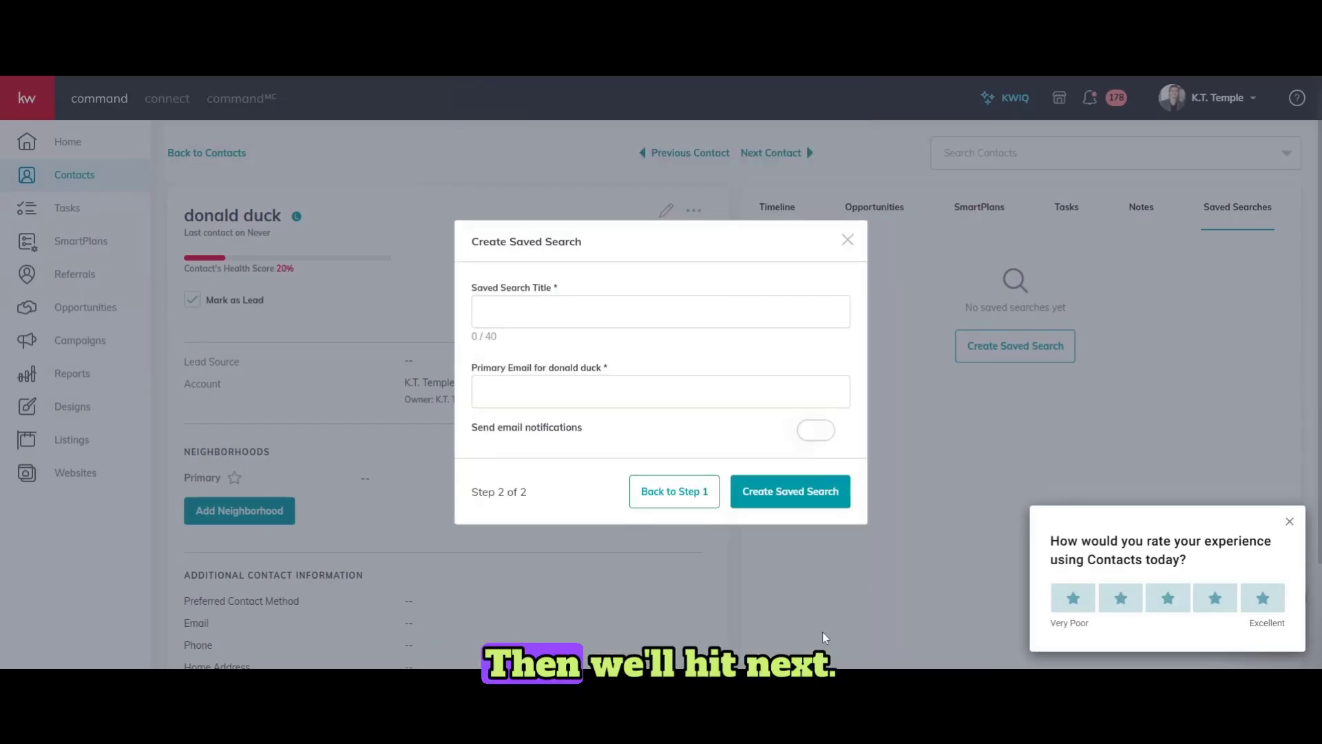
click(661, 311)
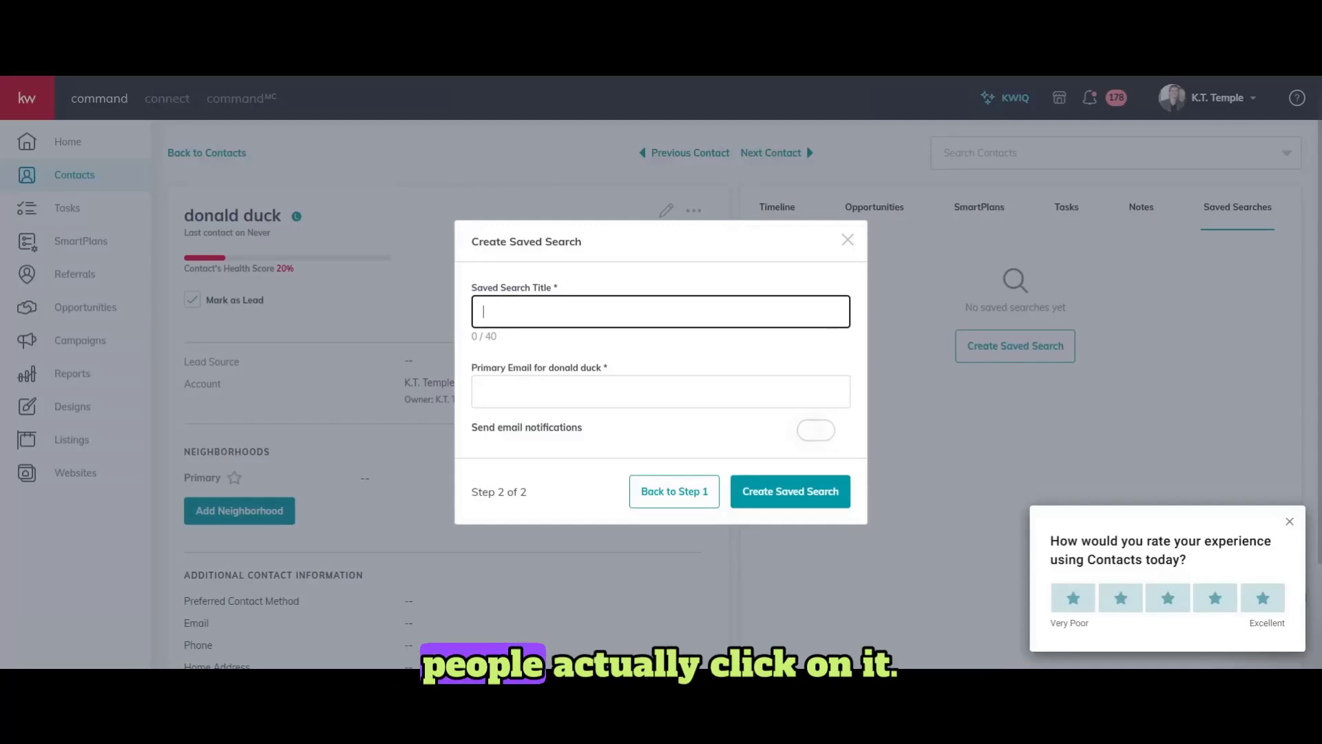
click(819, 392)
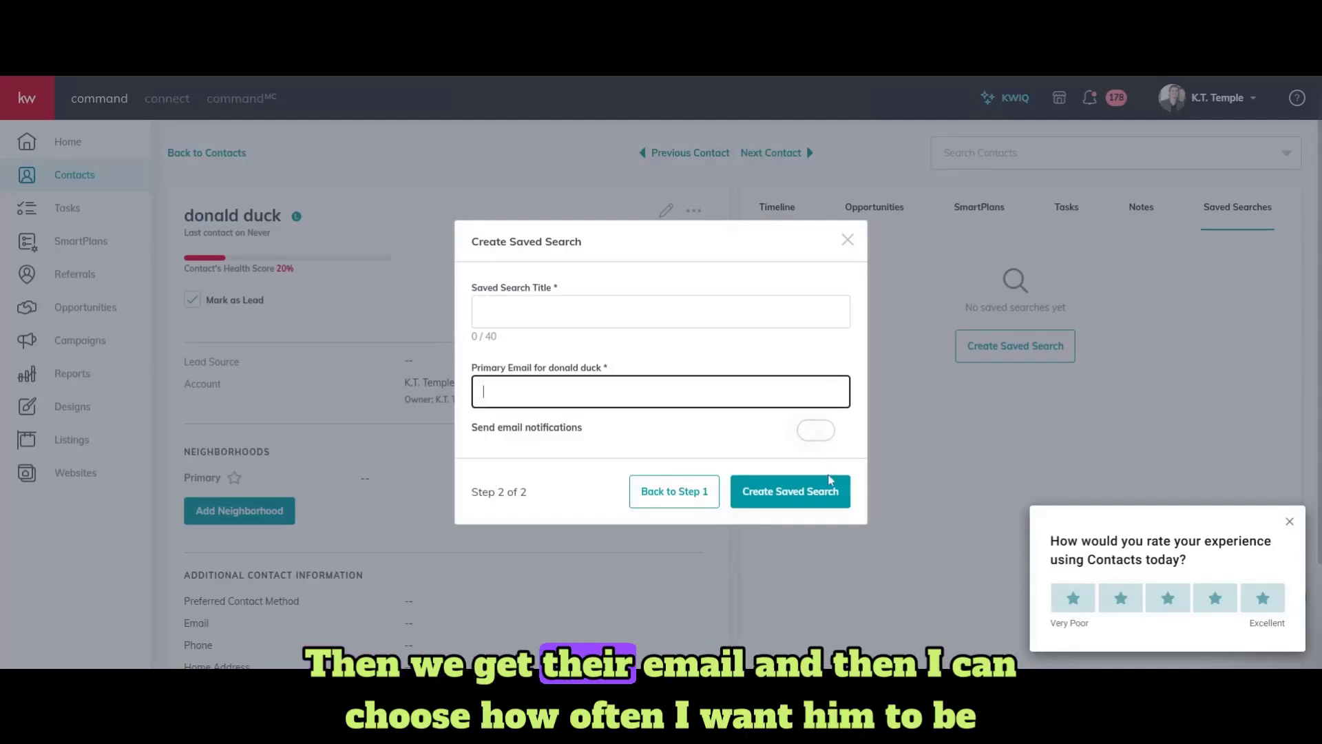
click(822, 432)
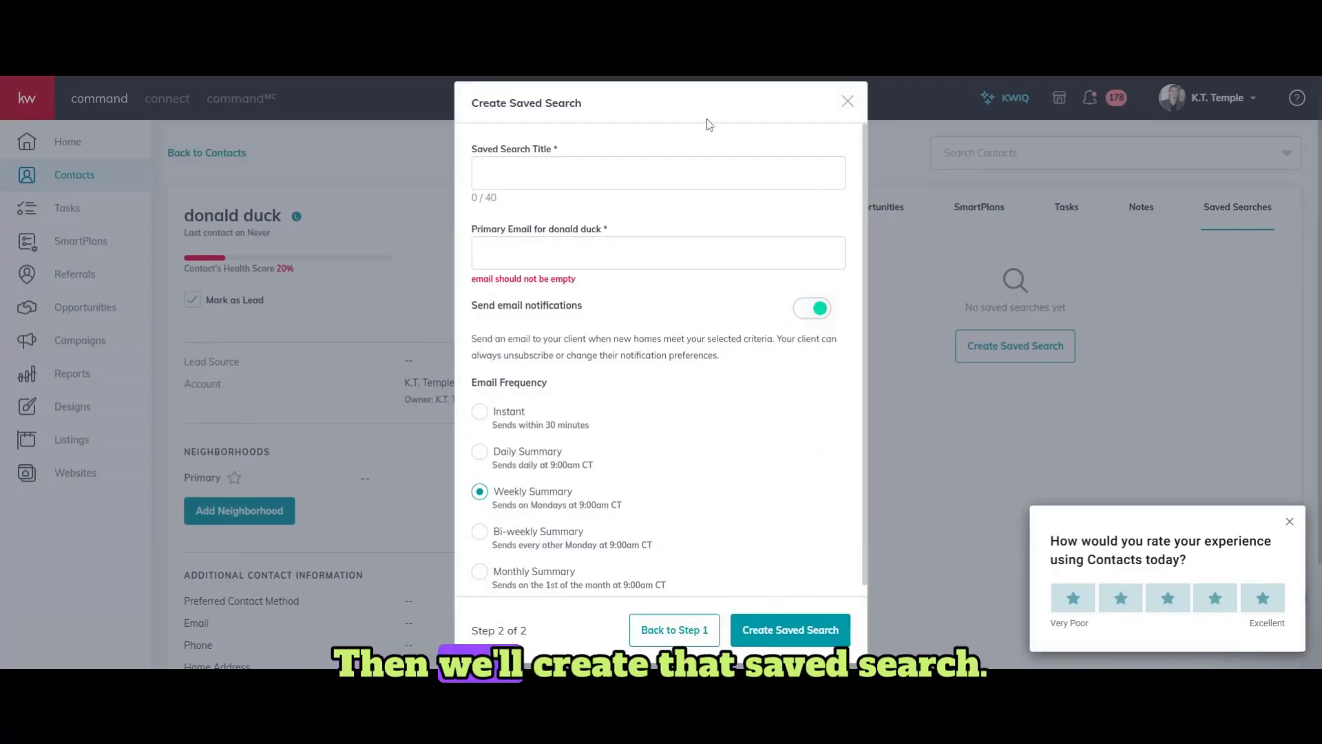
click(849, 102)
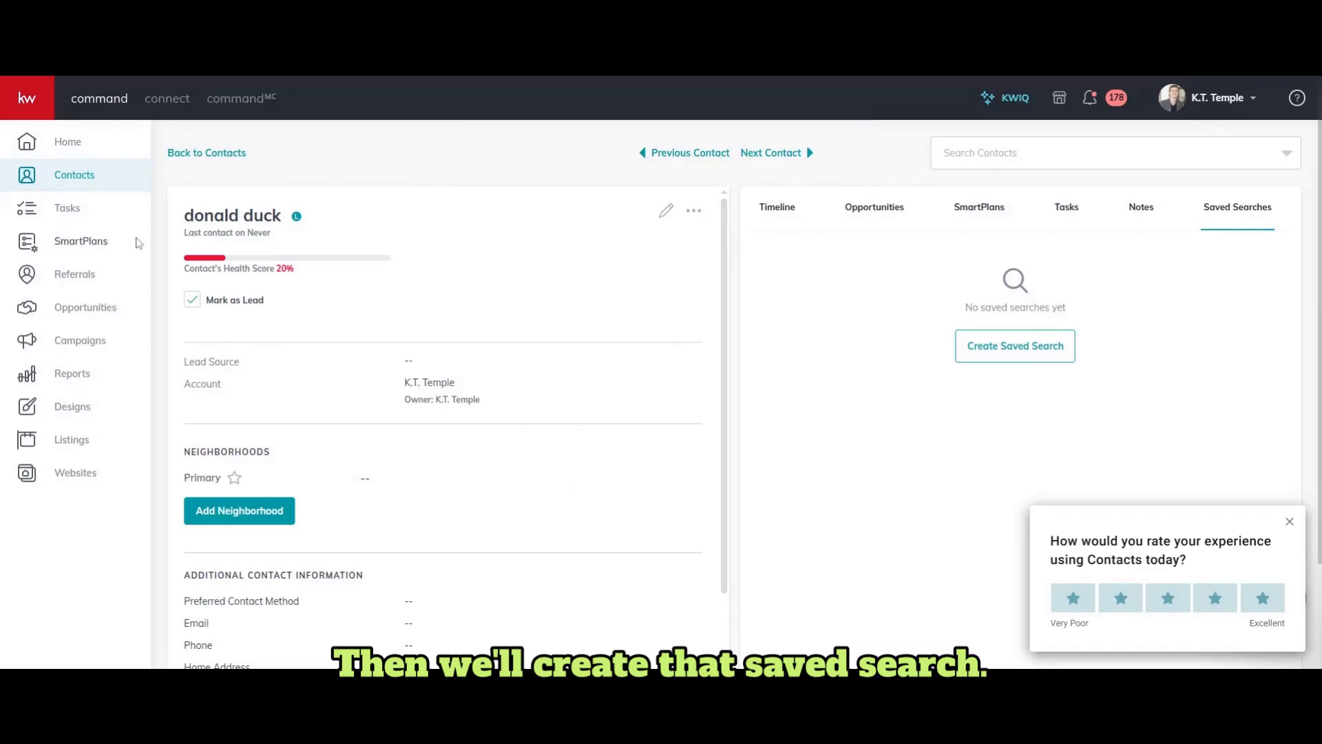
Return to the contacts list, select all contacts found, dismiss the rating survey and examine the additional bulk actions
click(71, 175)
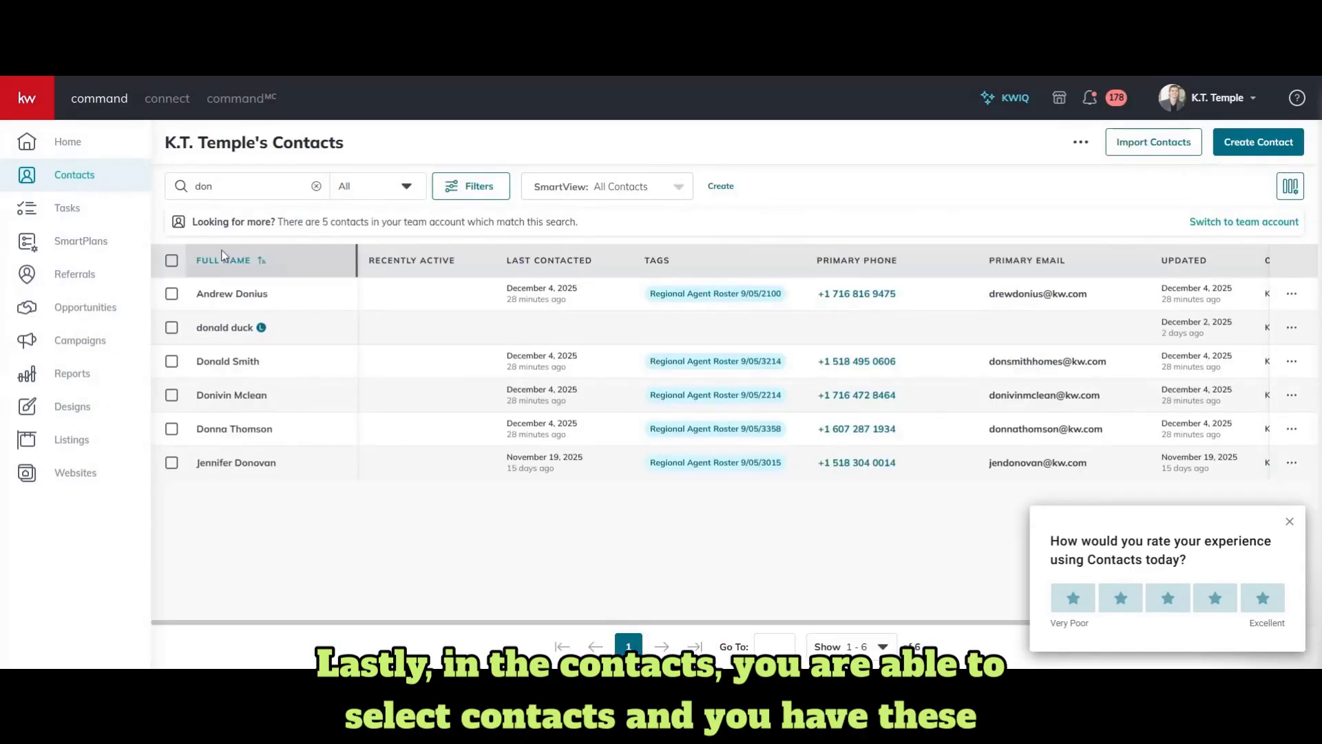
click(172, 260)
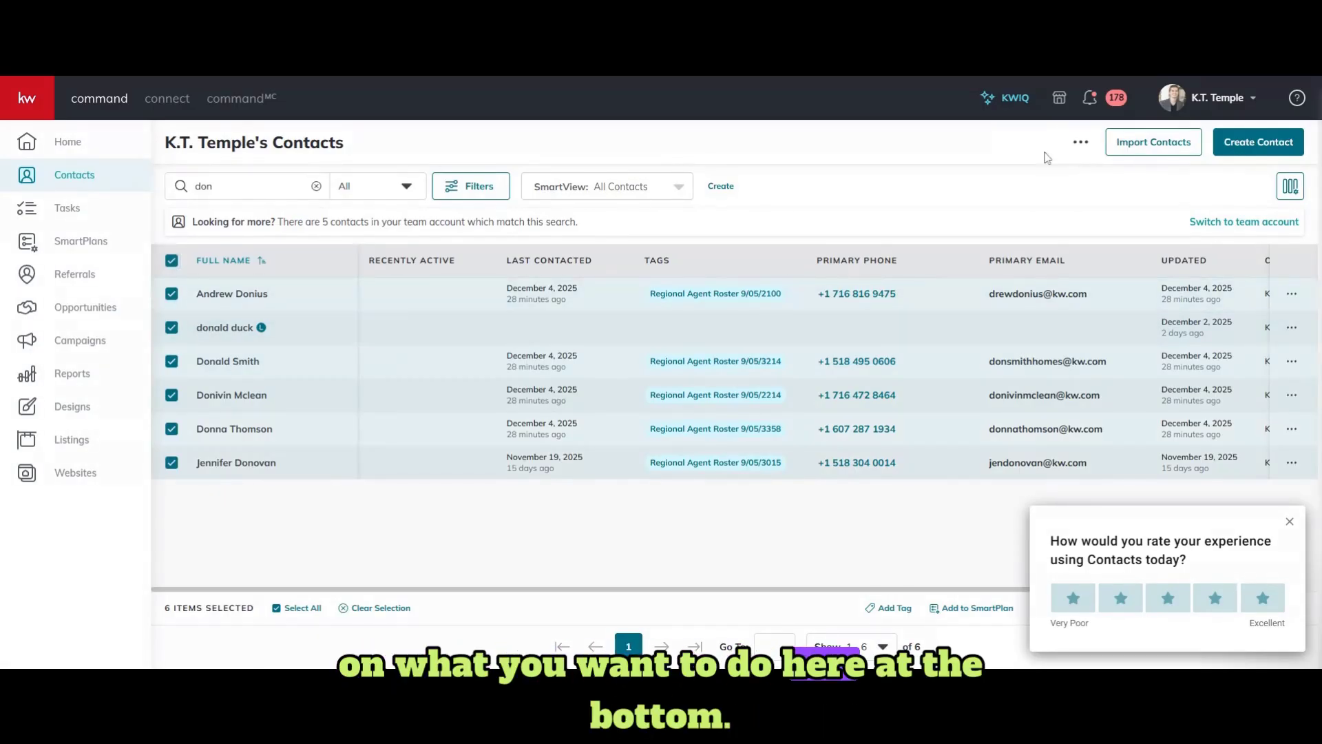
click(1289, 521)
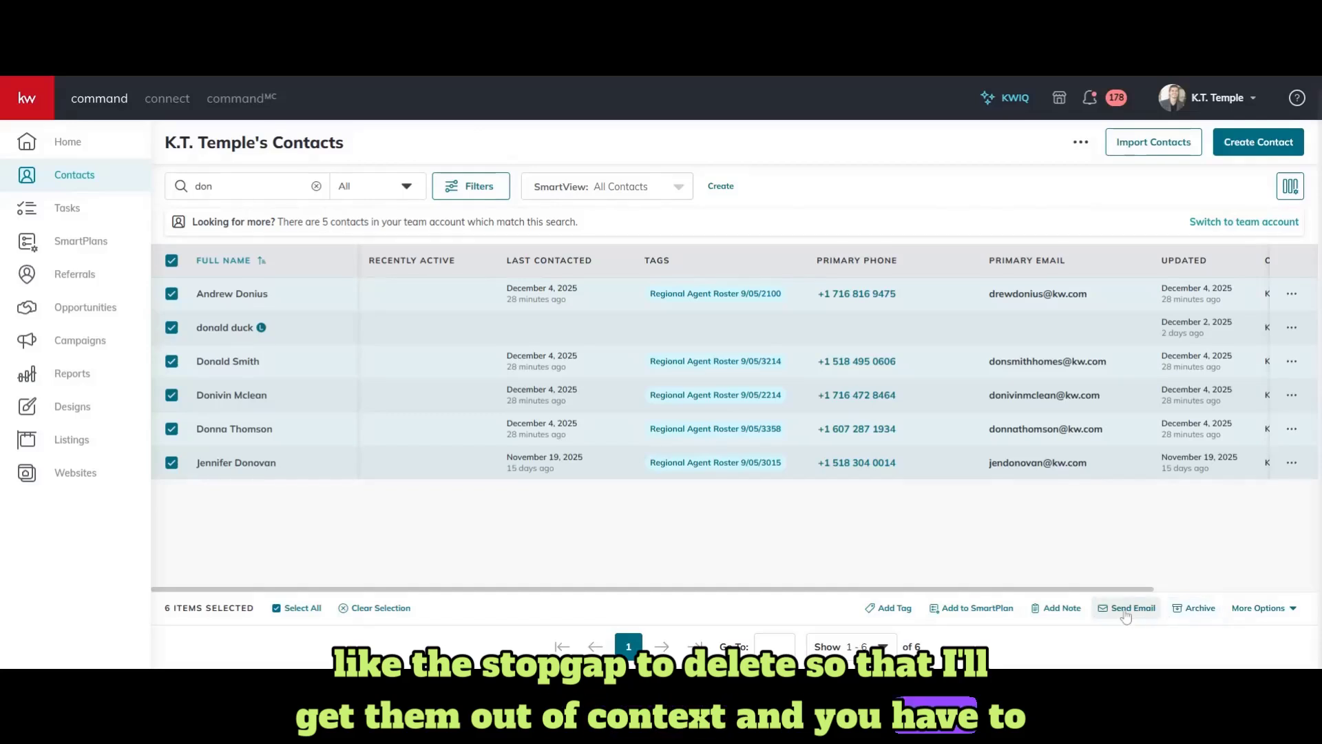
click(1259, 607)
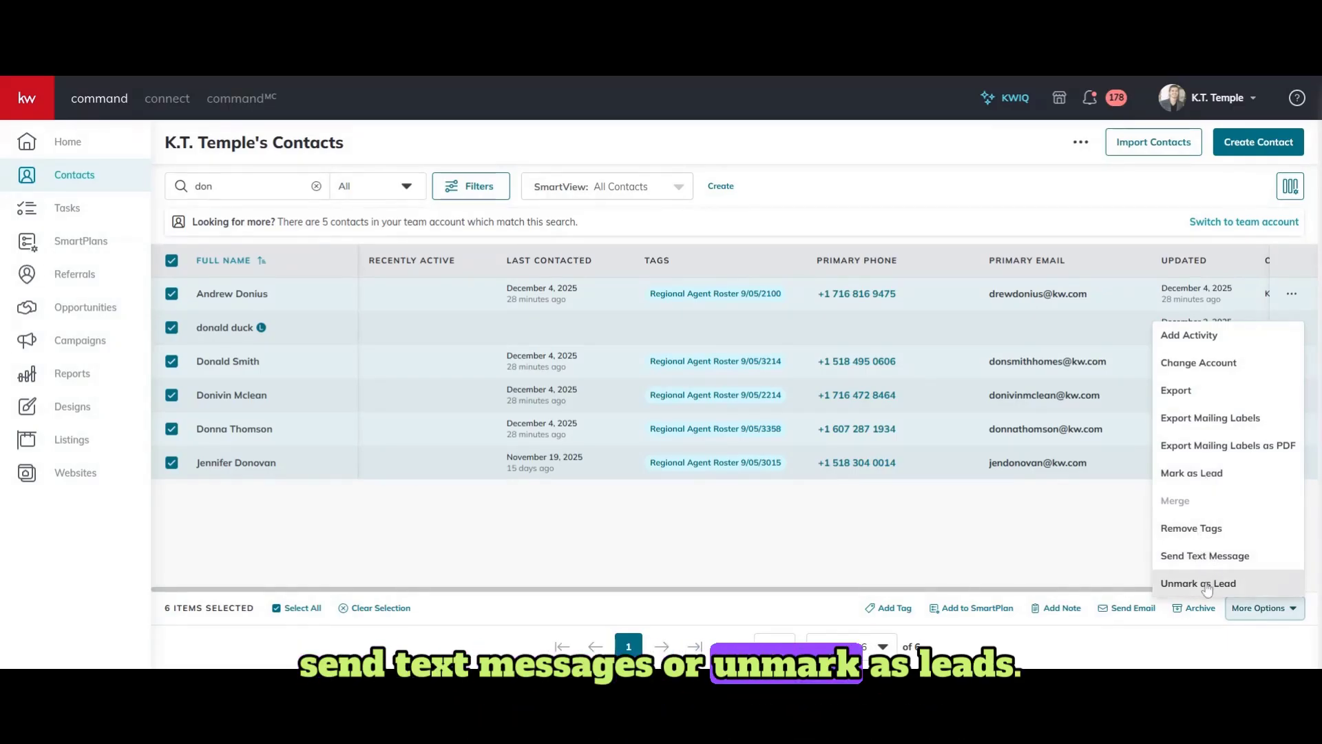
click(1027, 534)
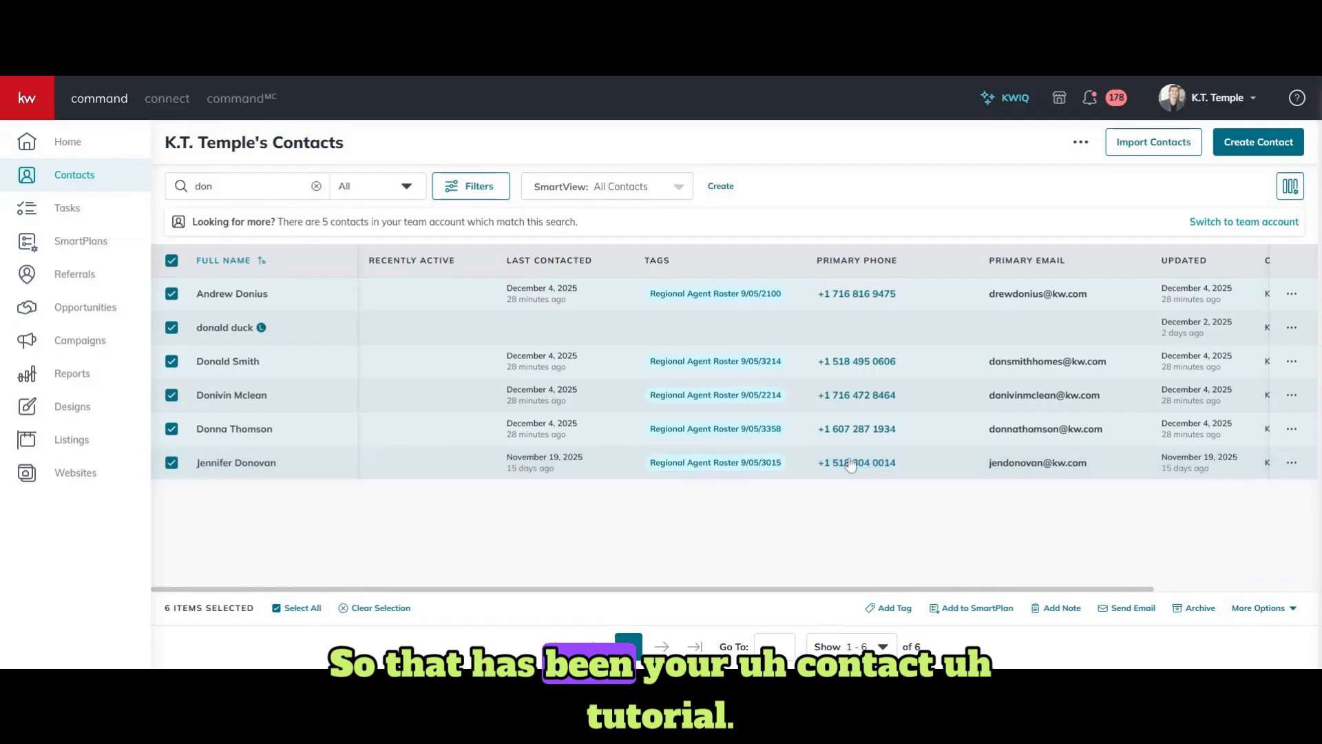